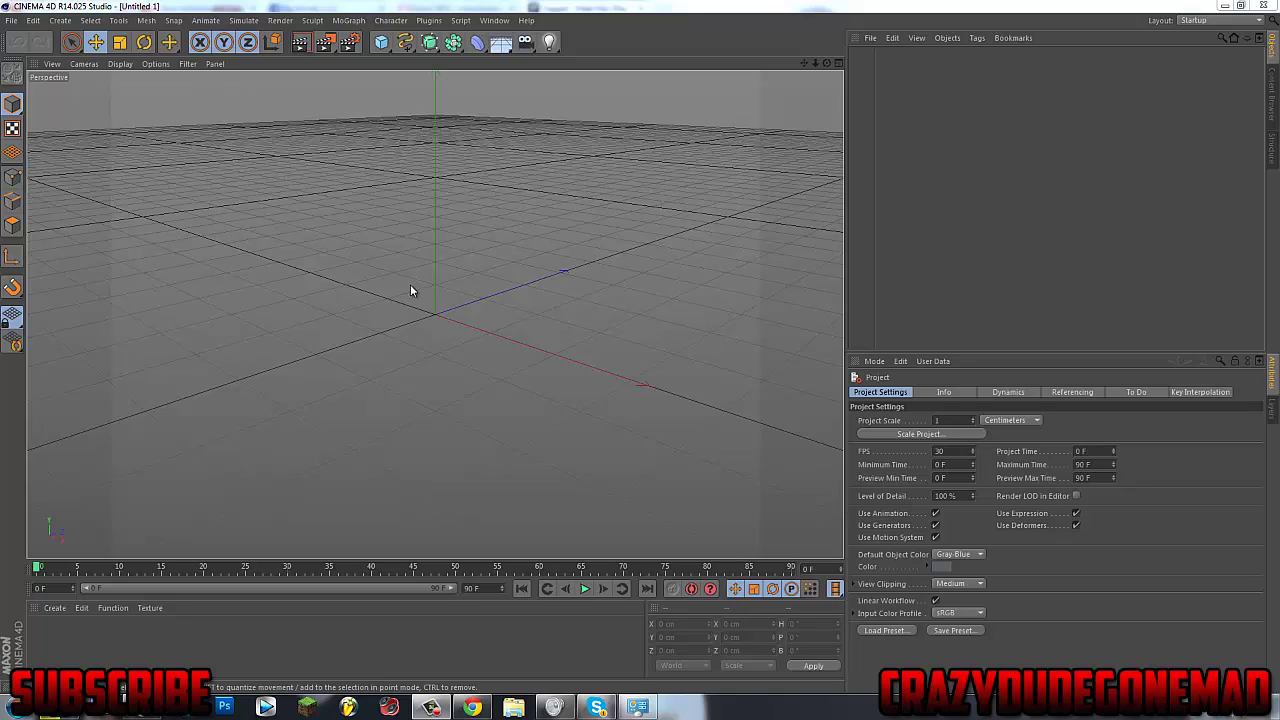
Add a cube to the scene and create a new material
click(381, 42)
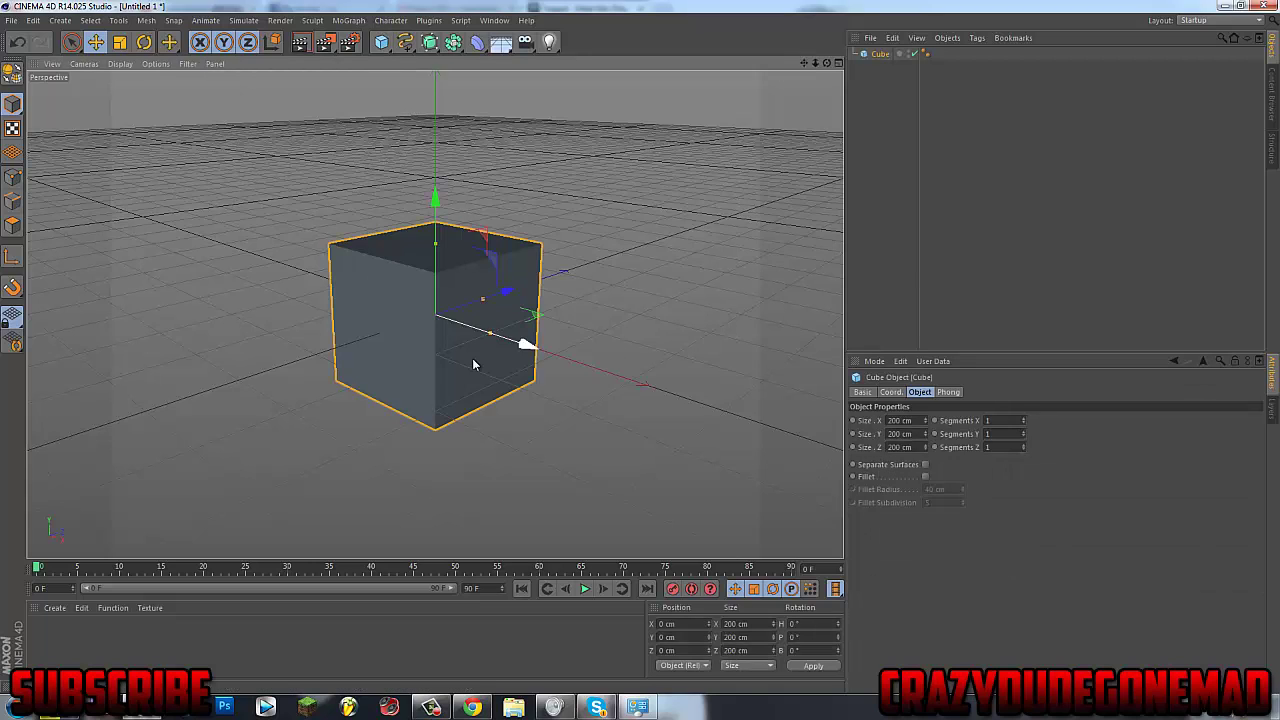
double_click(37, 638)
double_click(37, 640)
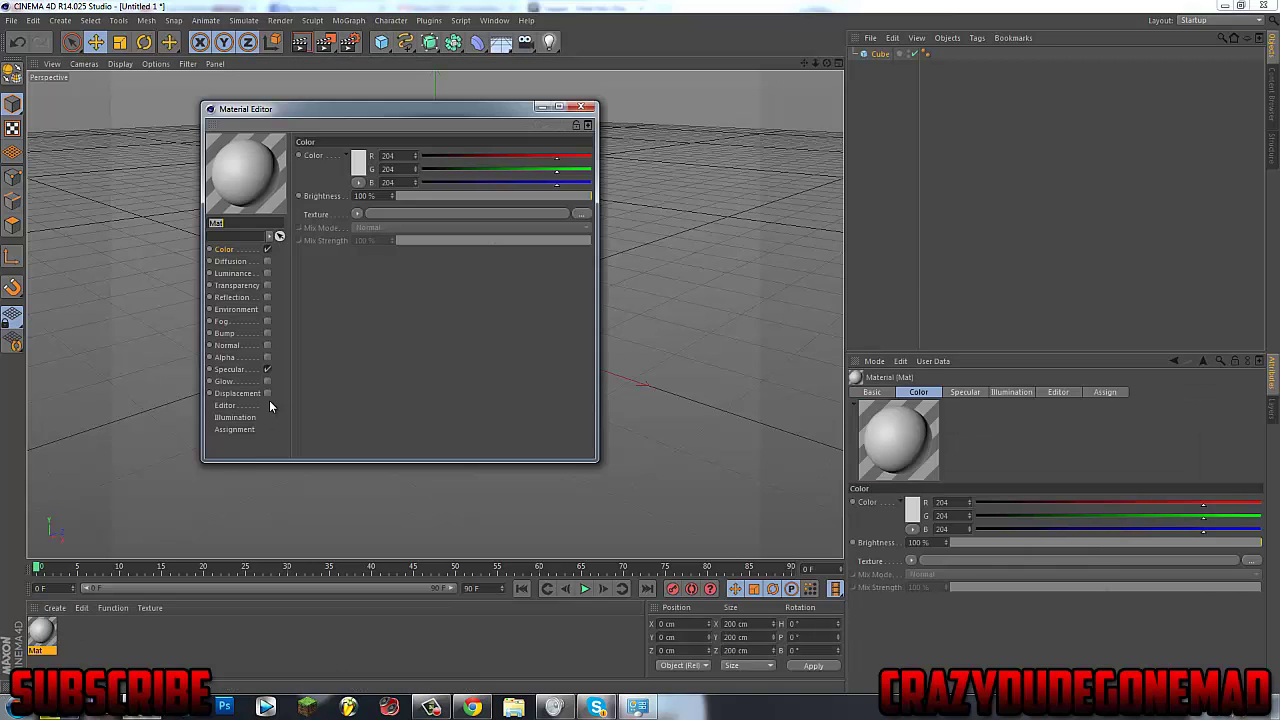
Colour the new material dark grey (RGB 72) and enable its reflection
click(357, 163)
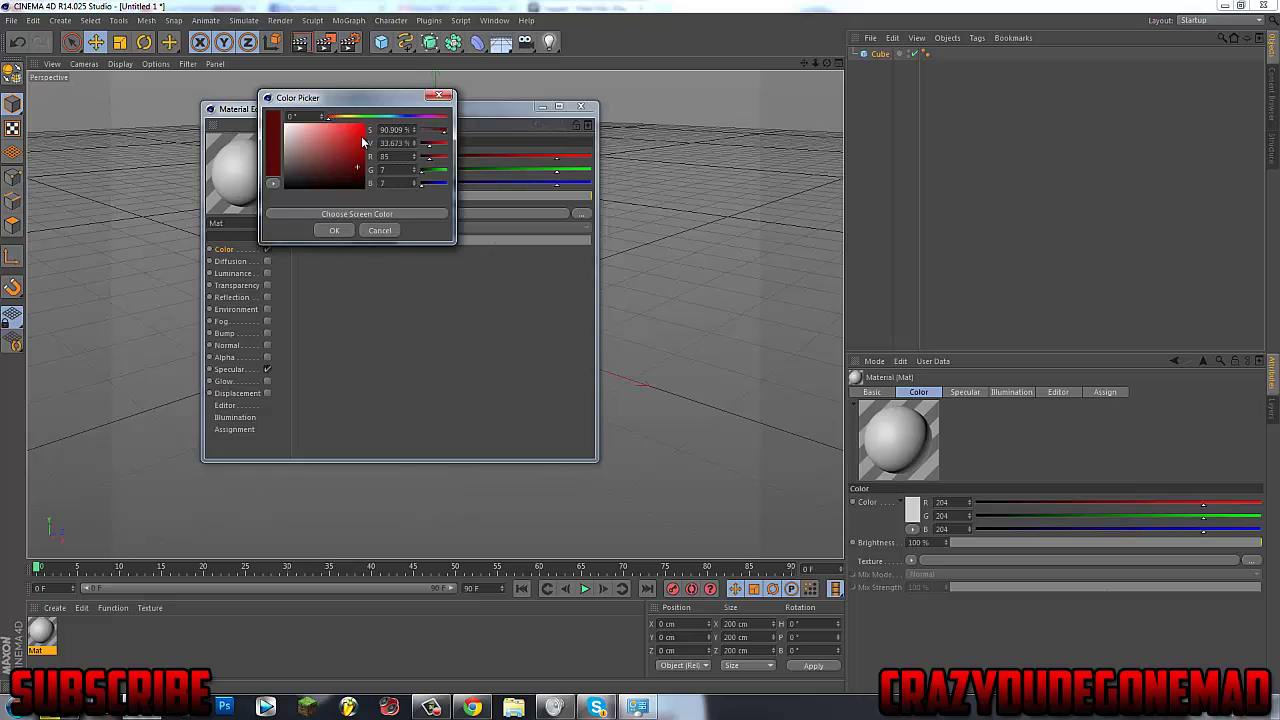
click(335, 230)
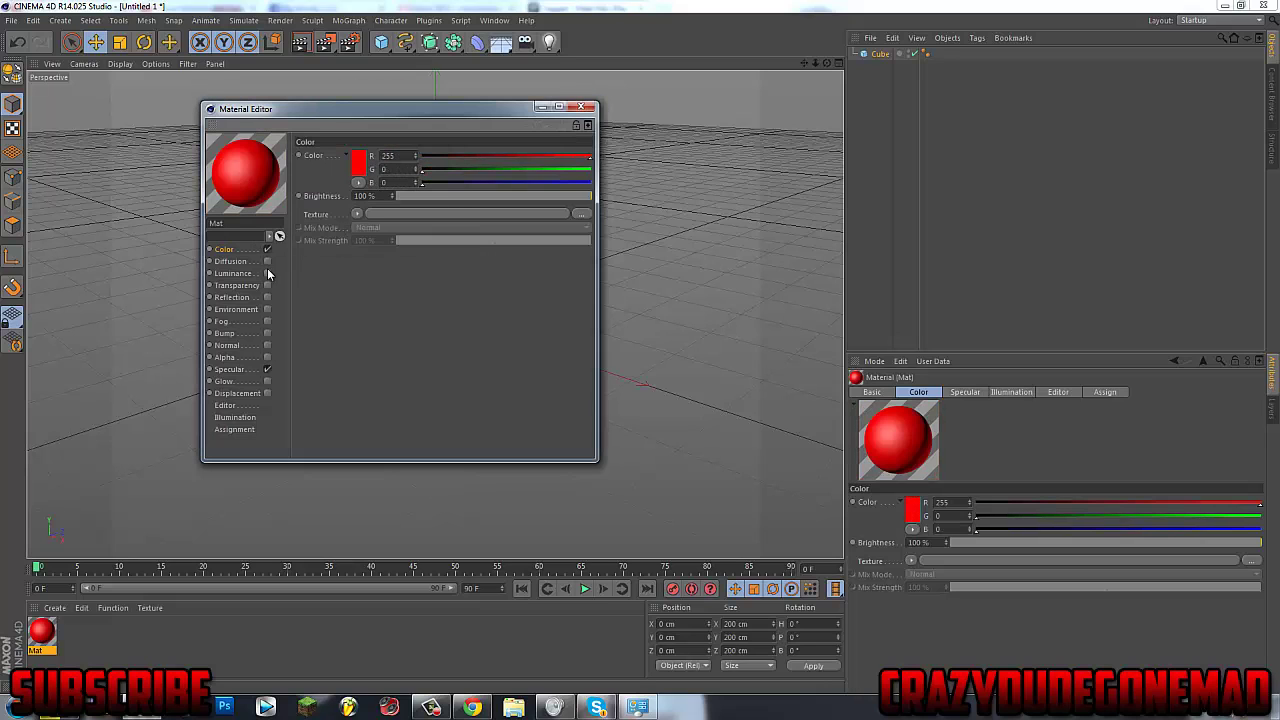
click(357, 169)
drag(330, 150, 284, 167)
click(335, 229)
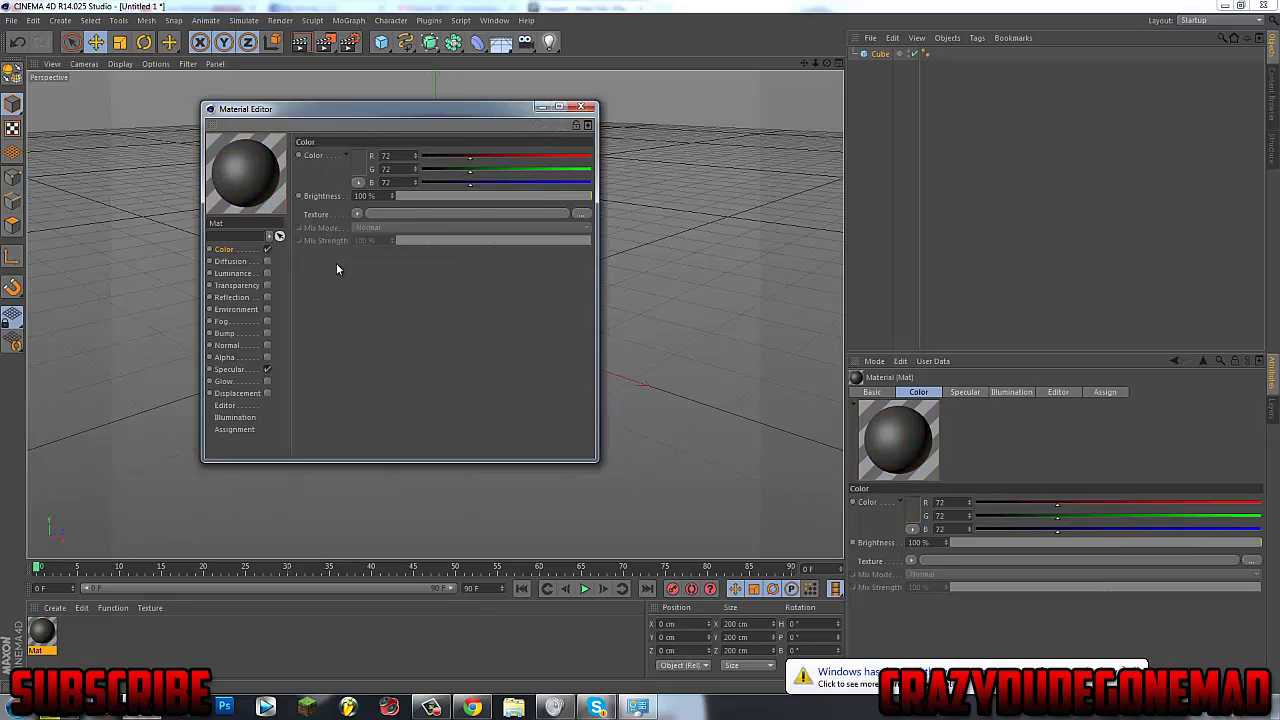
click(267, 298)
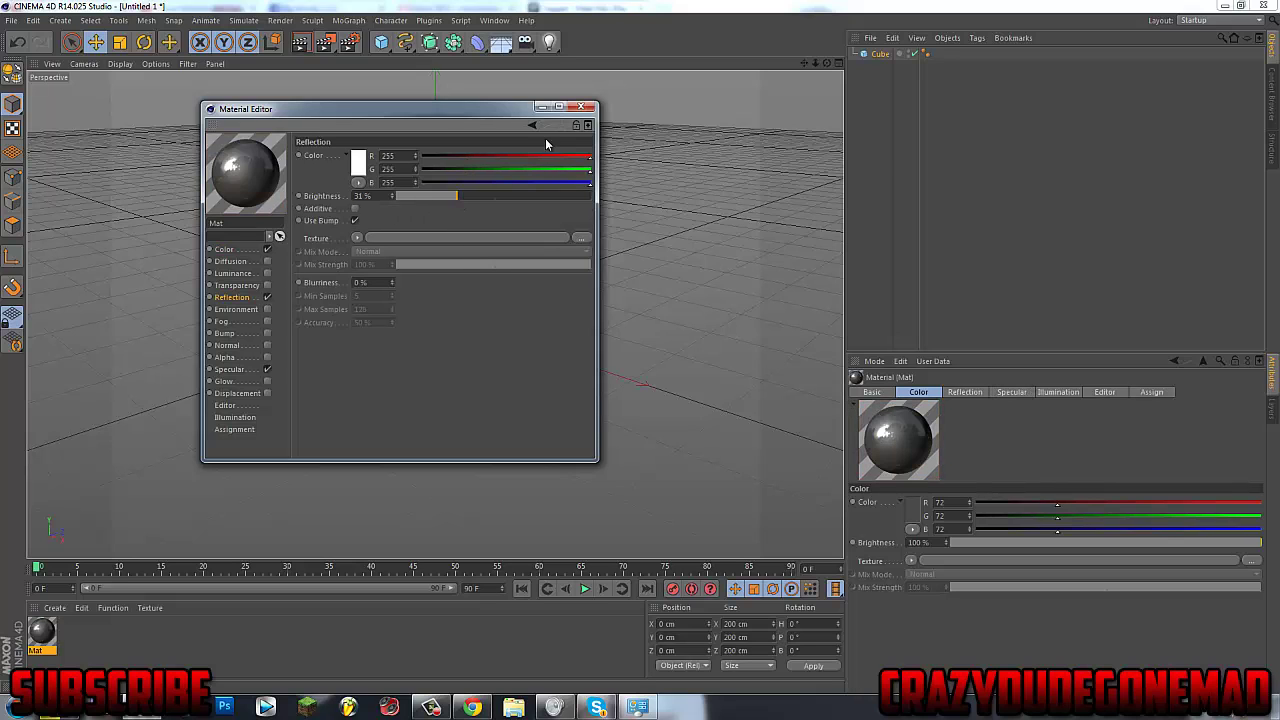
click(581, 106)
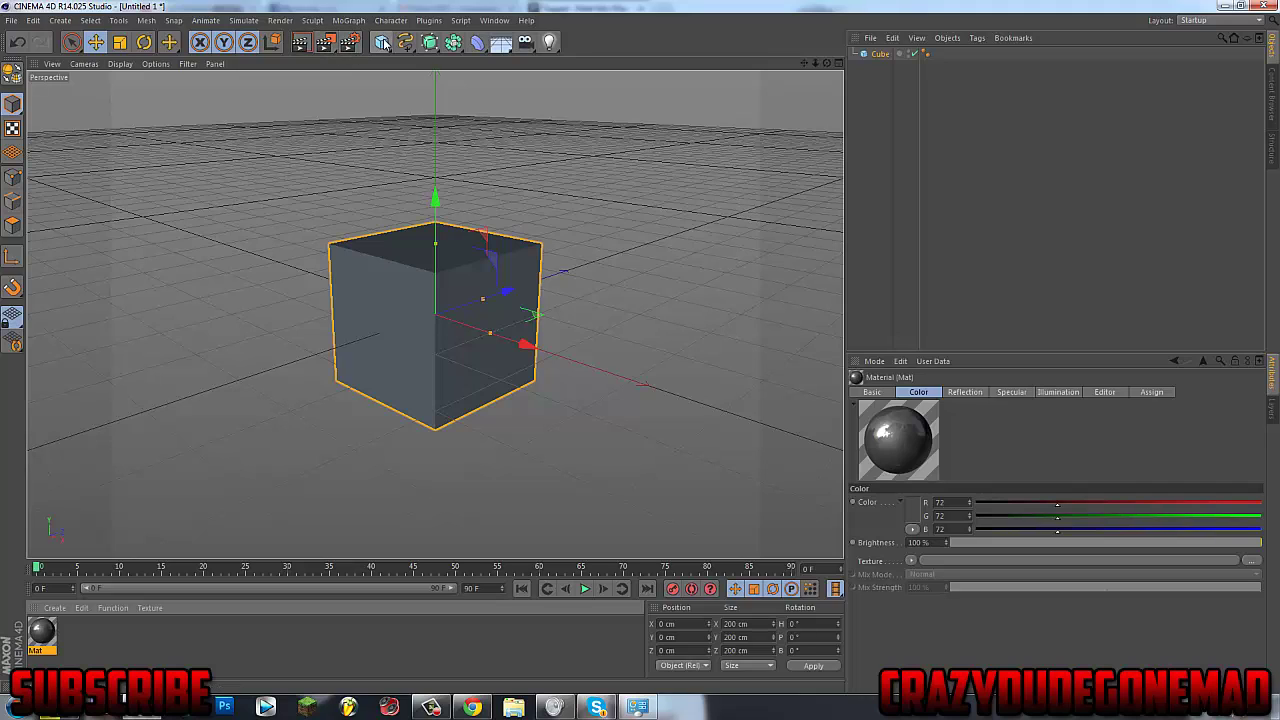
Preview-render the scene and add a 400 cm plane
click(301, 43)
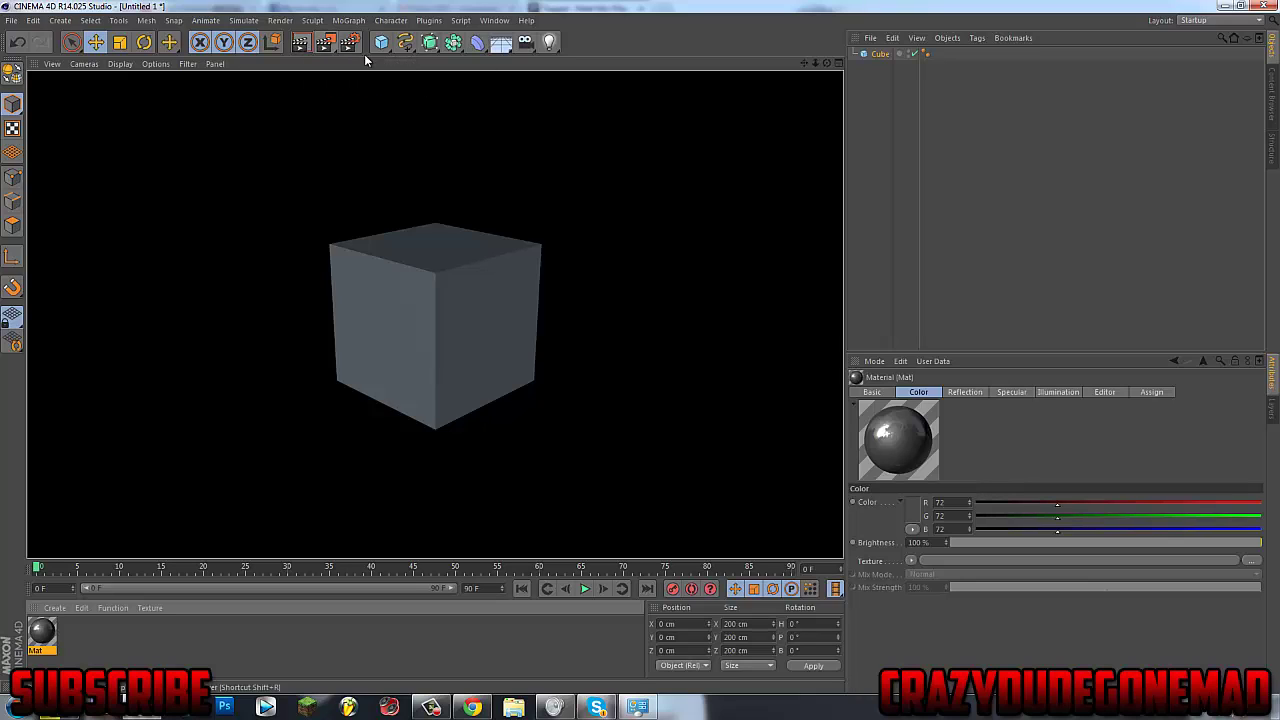
click(502, 45)
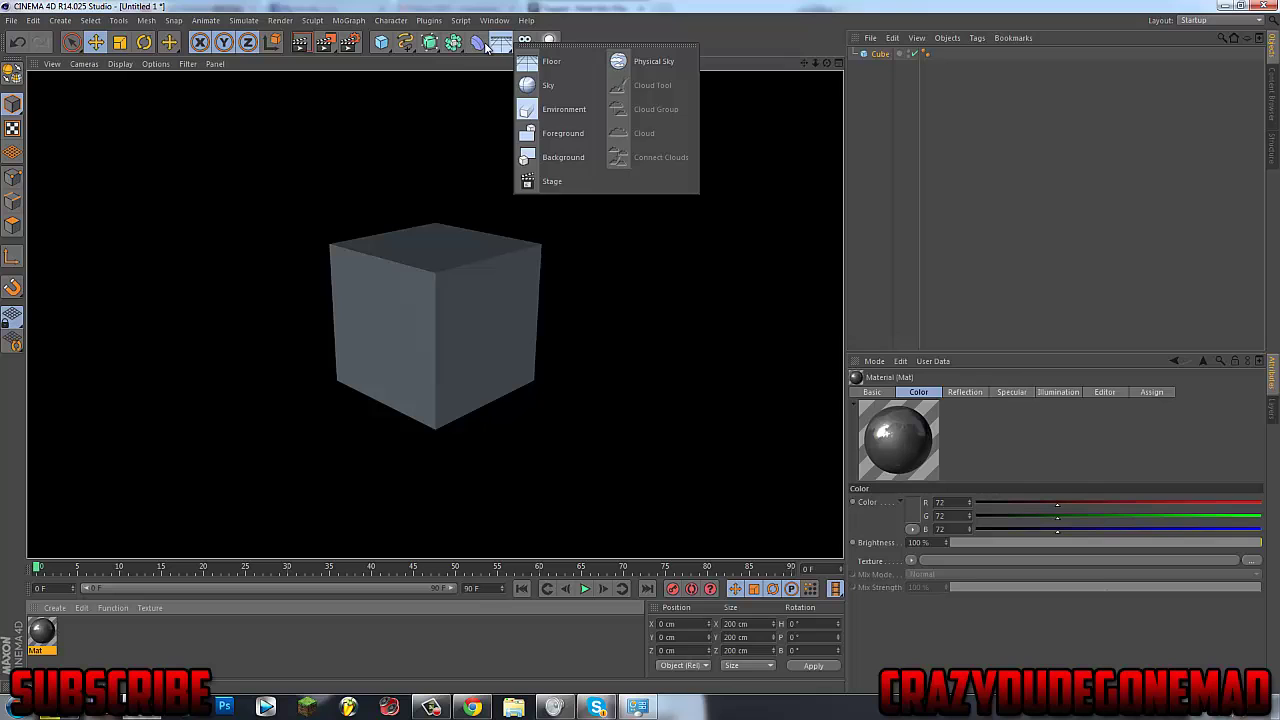
click(378, 44)
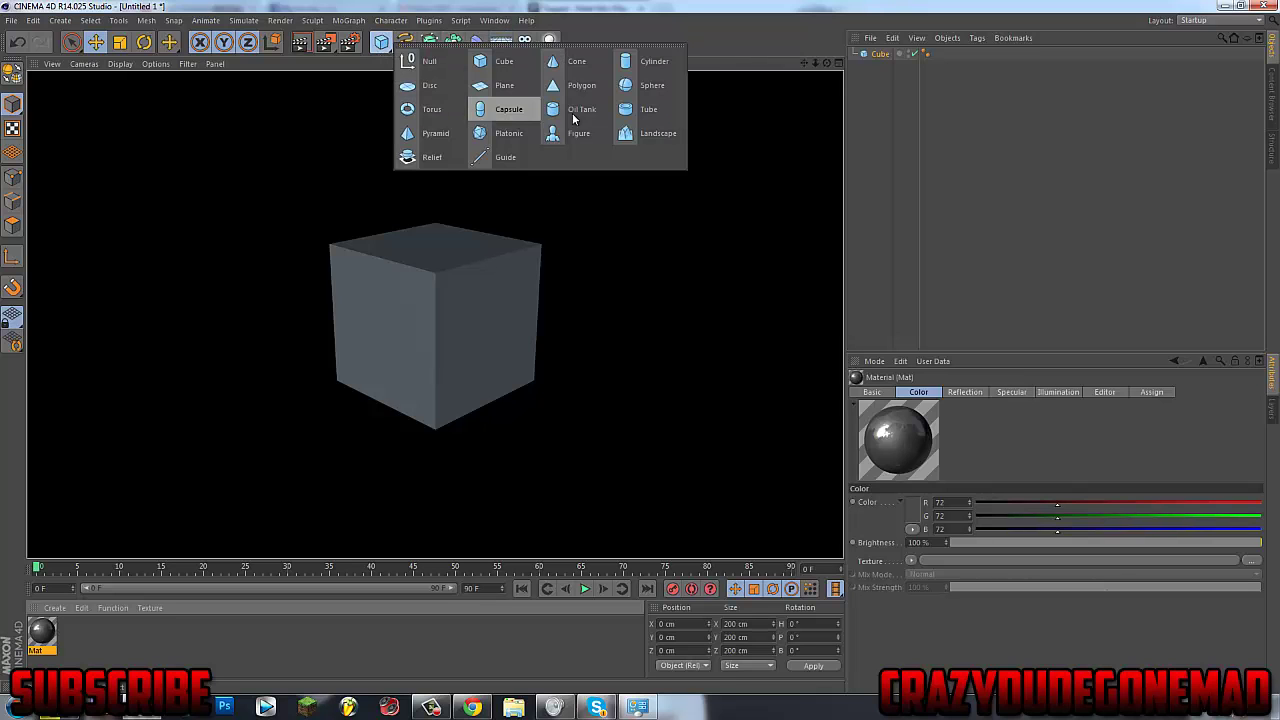
click(500, 90)
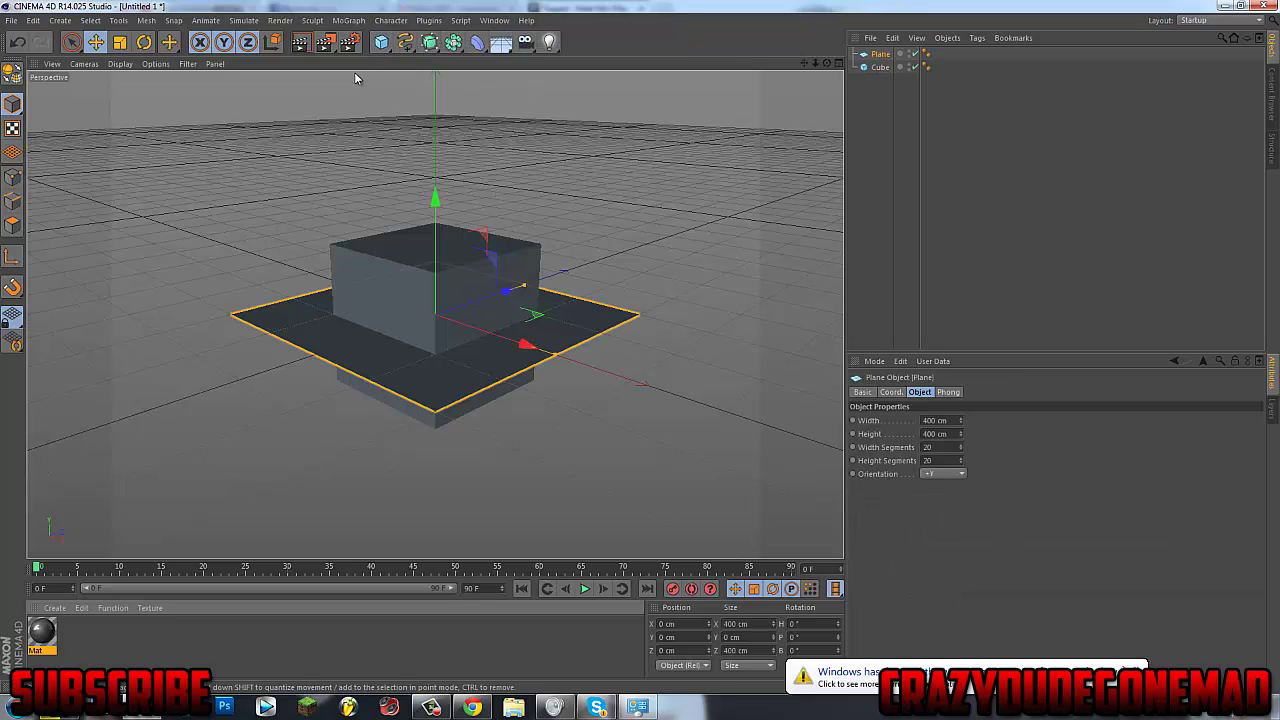
Tilt the plane to 50° pitch and move it up and back to X 398.528, Z -474.948 cm
click(144, 42)
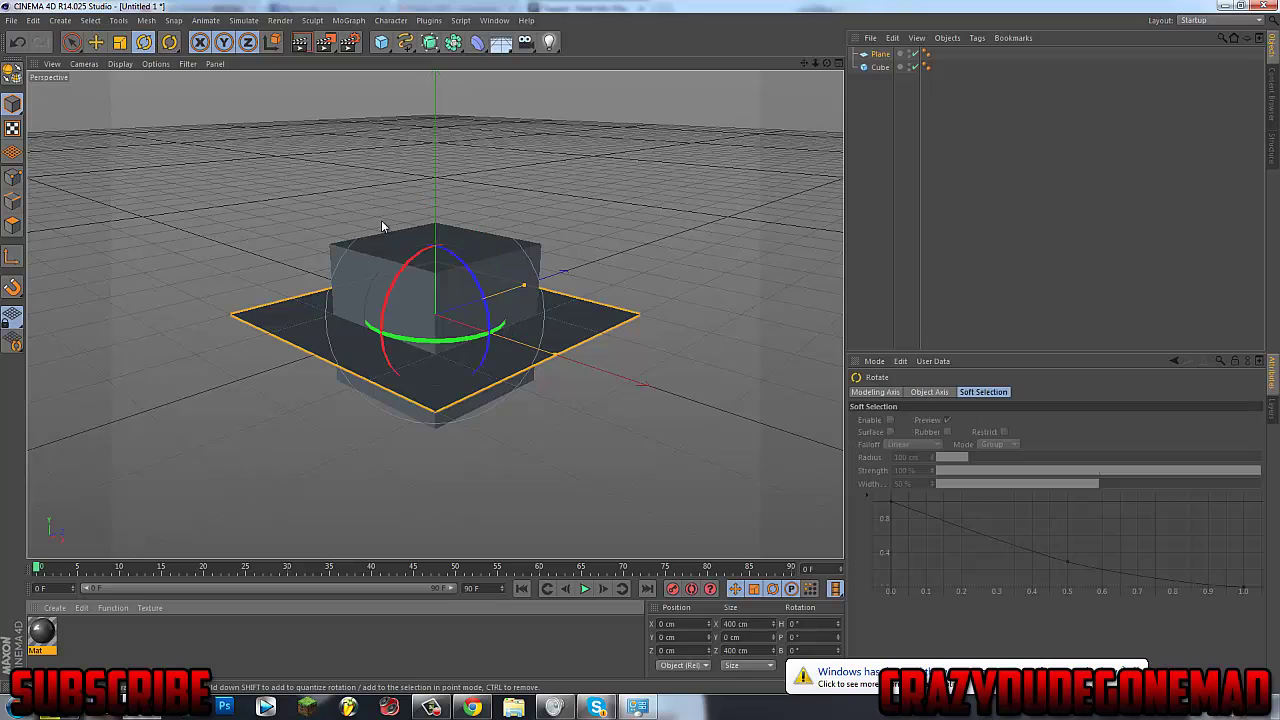
drag(400, 262, 371, 344)
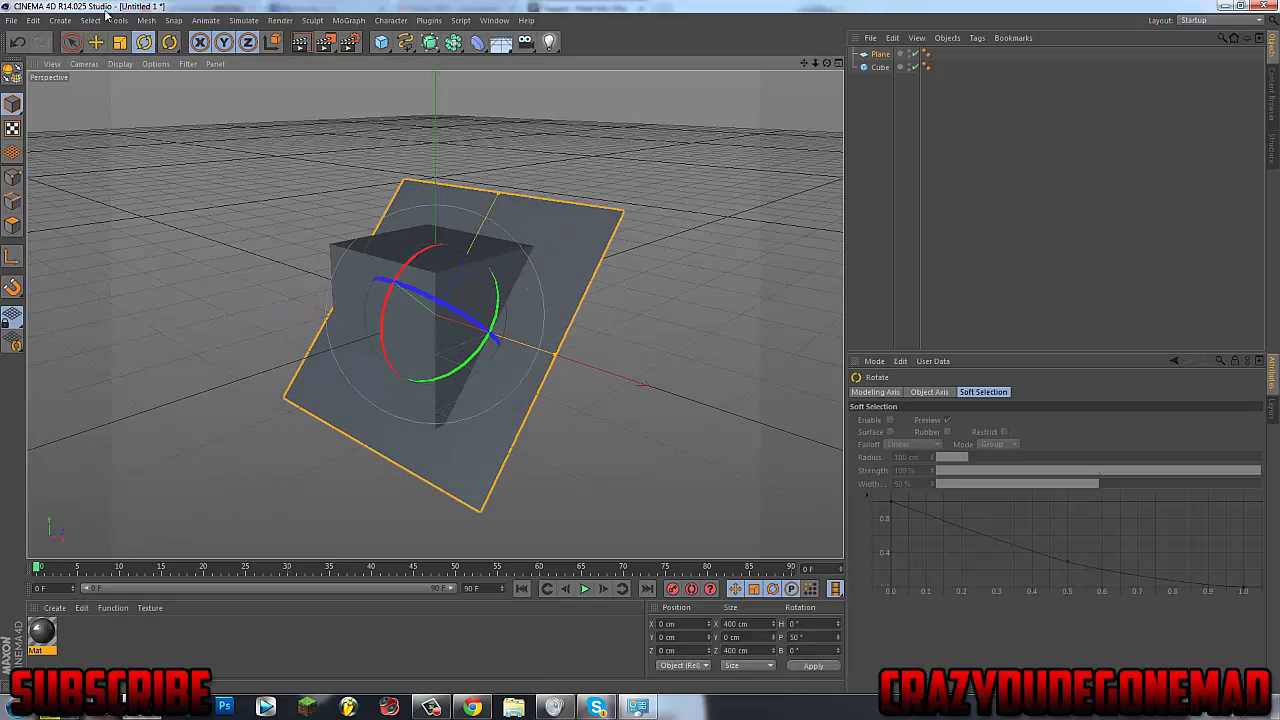
key(e)
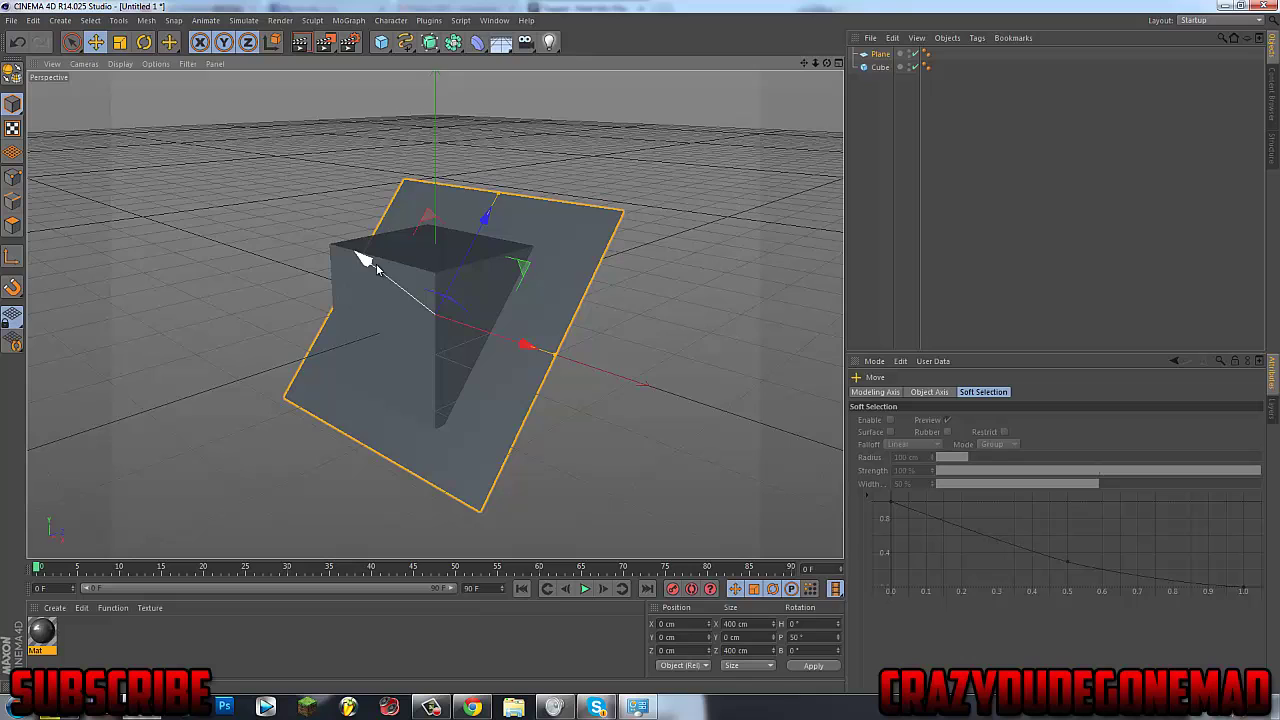
drag(366, 259, 132, 174)
drag(582, 332, 440, 385)
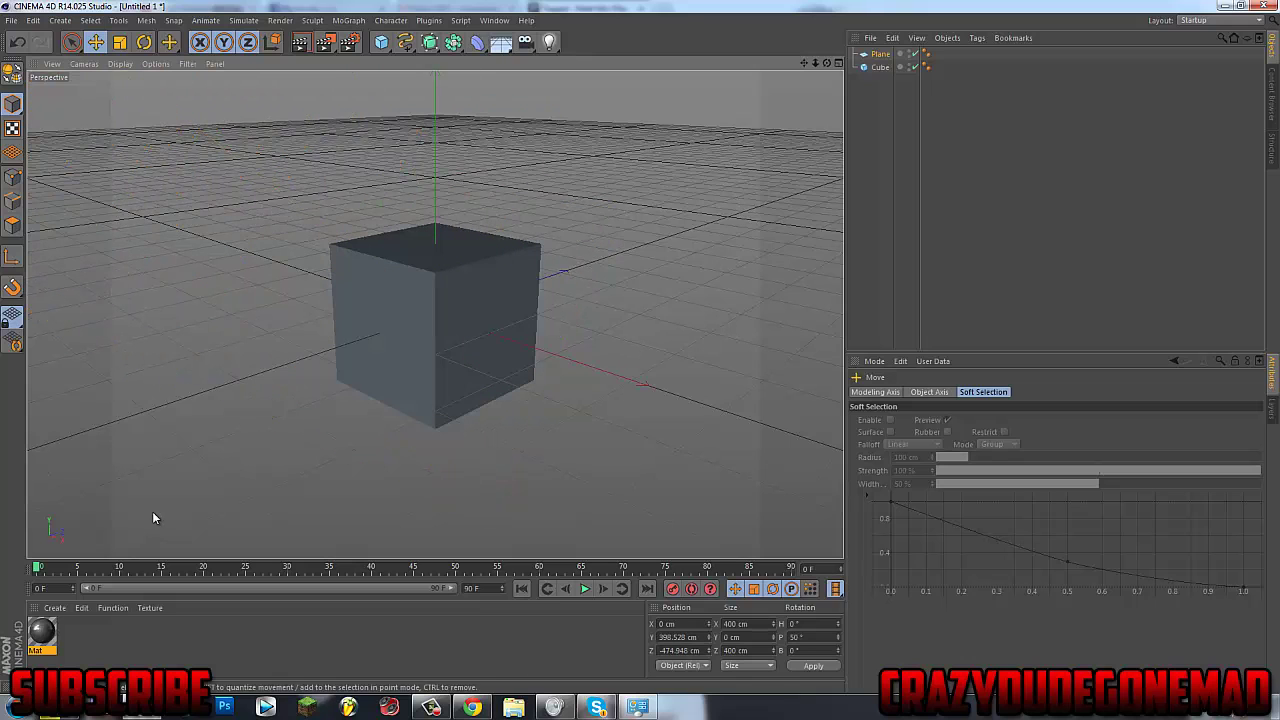
Create a second material with Luminance on and Color and Specular turned off
double_click(90, 641)
double_click(55, 638)
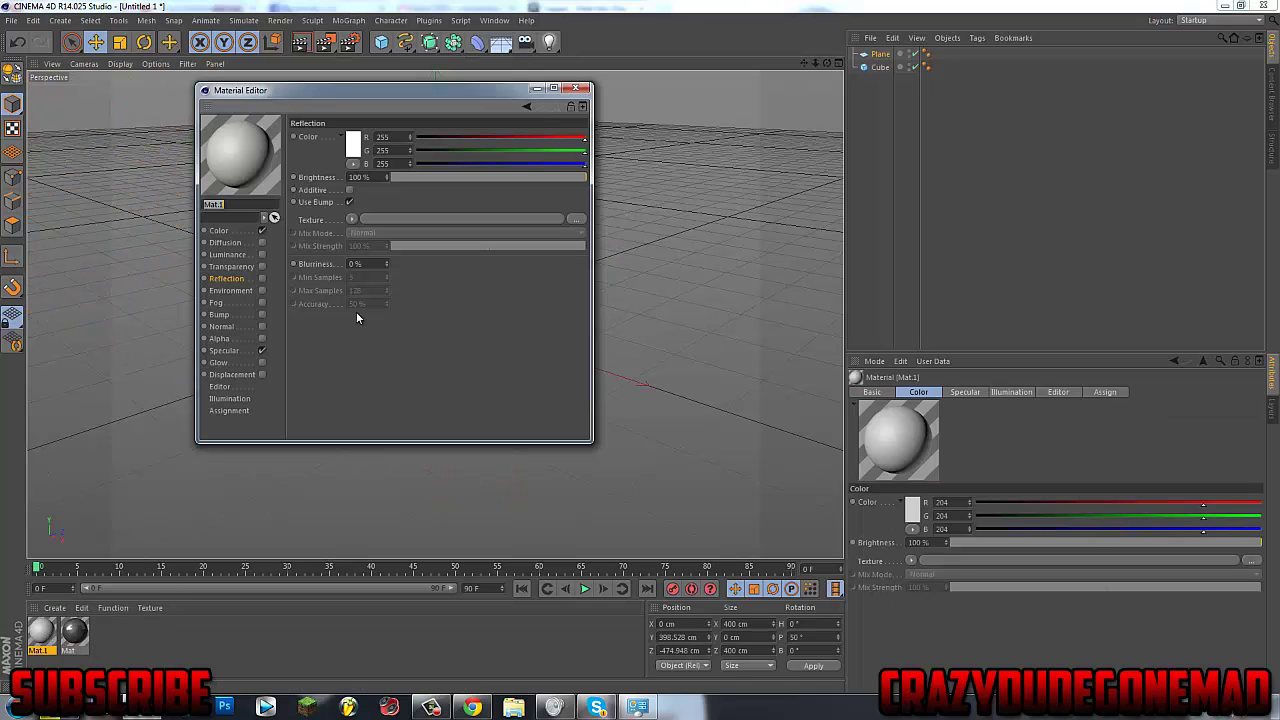
click(262, 254)
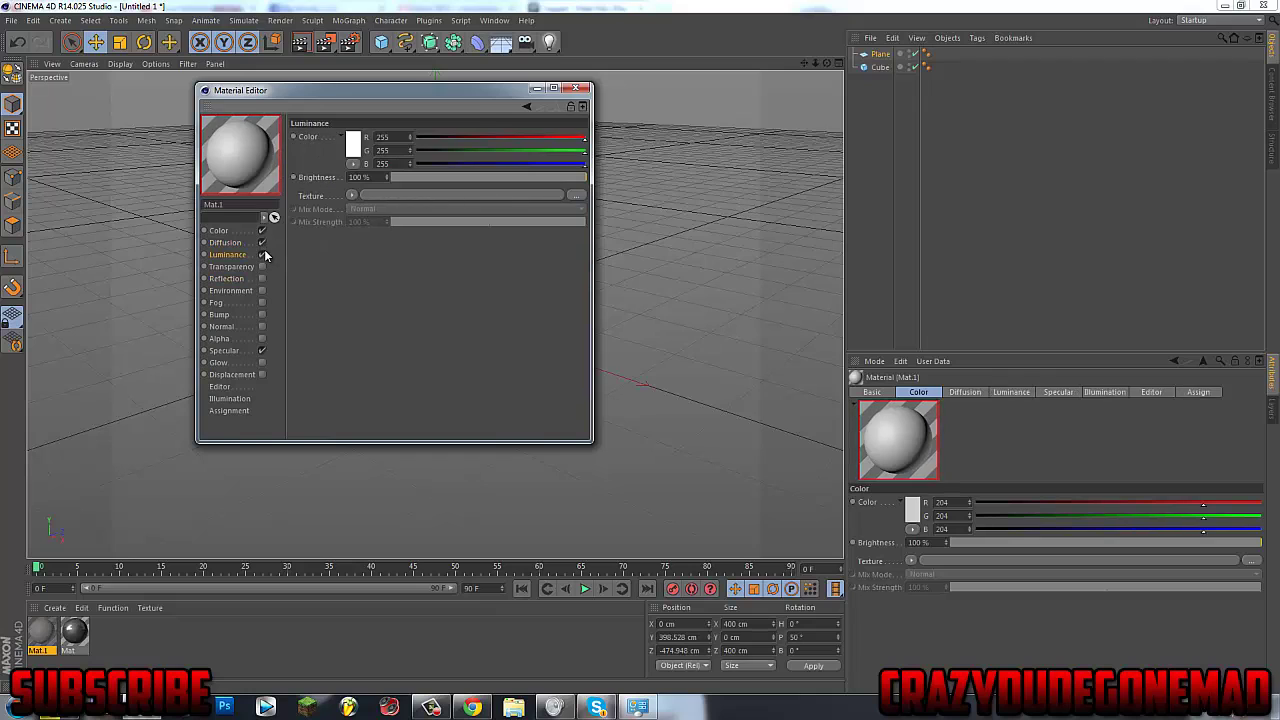
click(262, 230)
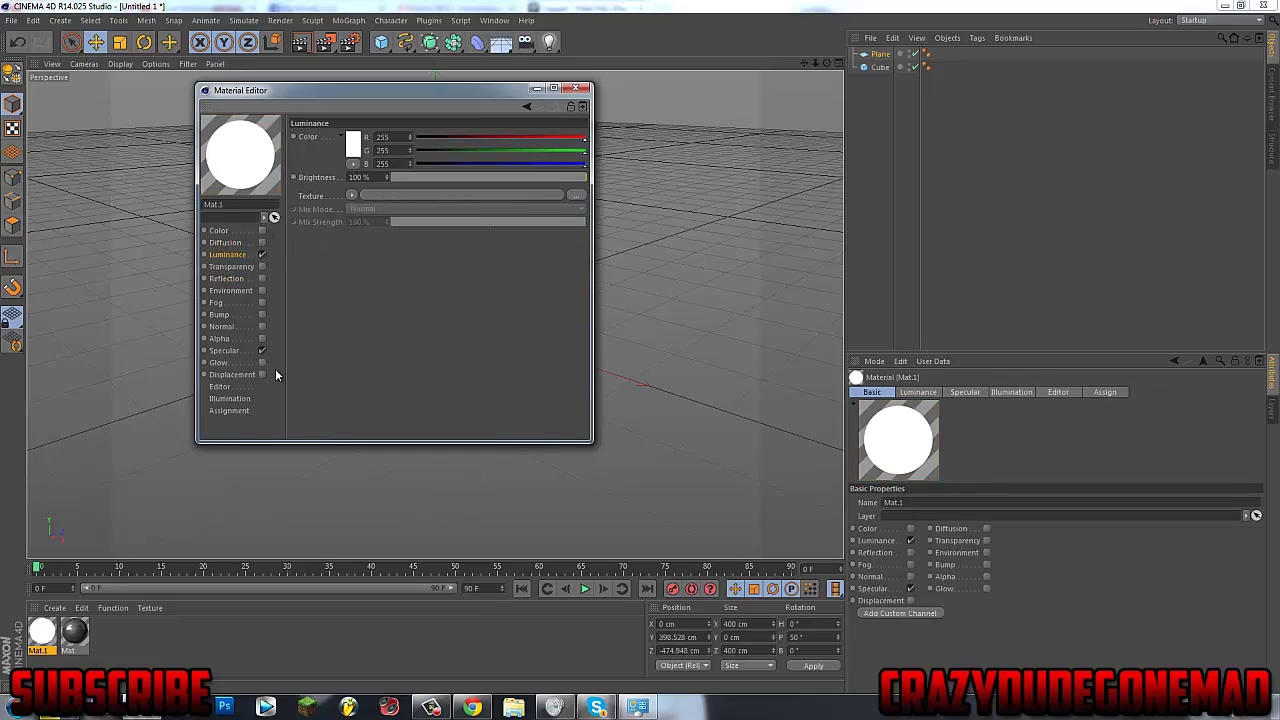
click(262, 350)
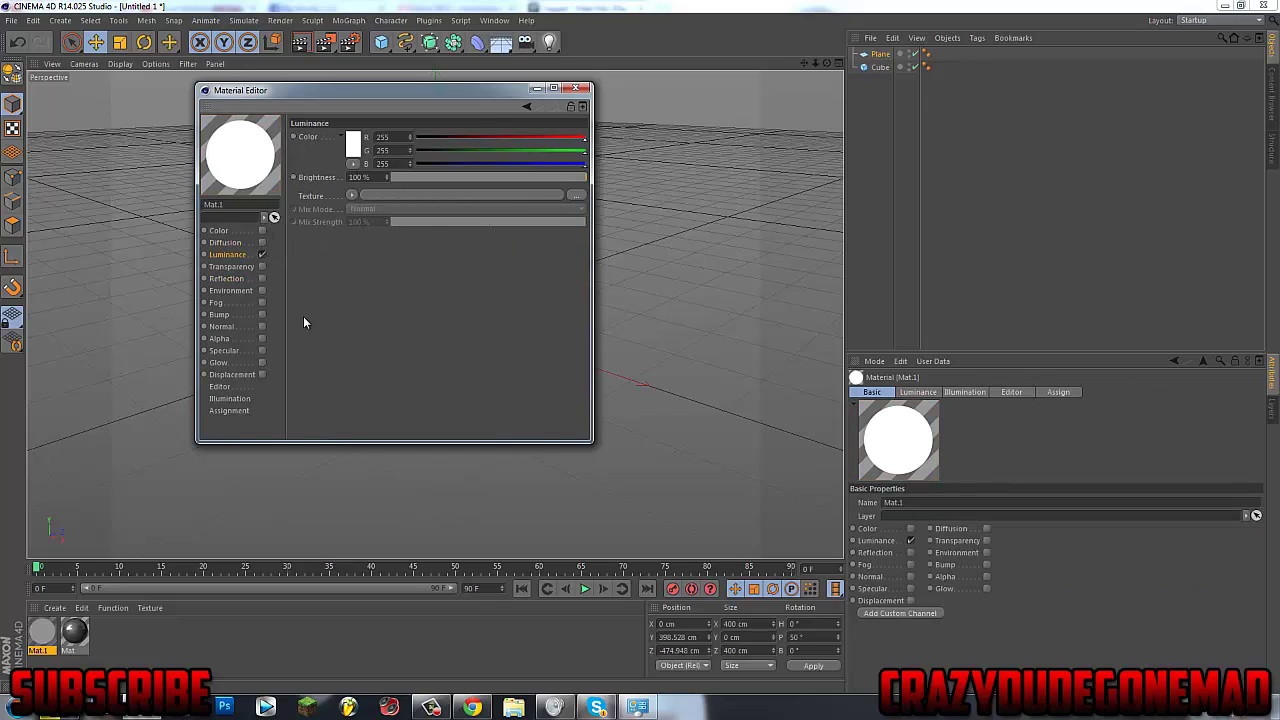
click(575, 89)
Apply the white material to the Plane and add a Compositing tag hiding it from camera and refraction
drag(887, 453, 884, 58)
right_click(884, 58)
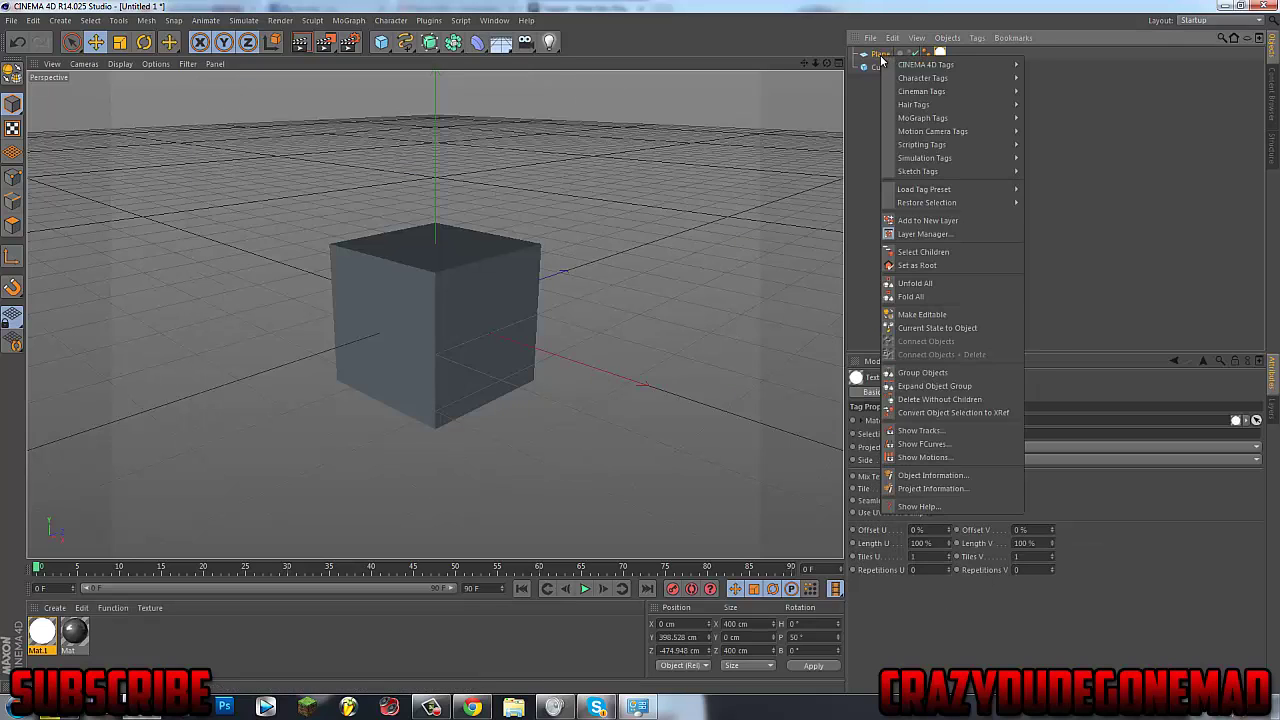
mouse_move(940, 72)
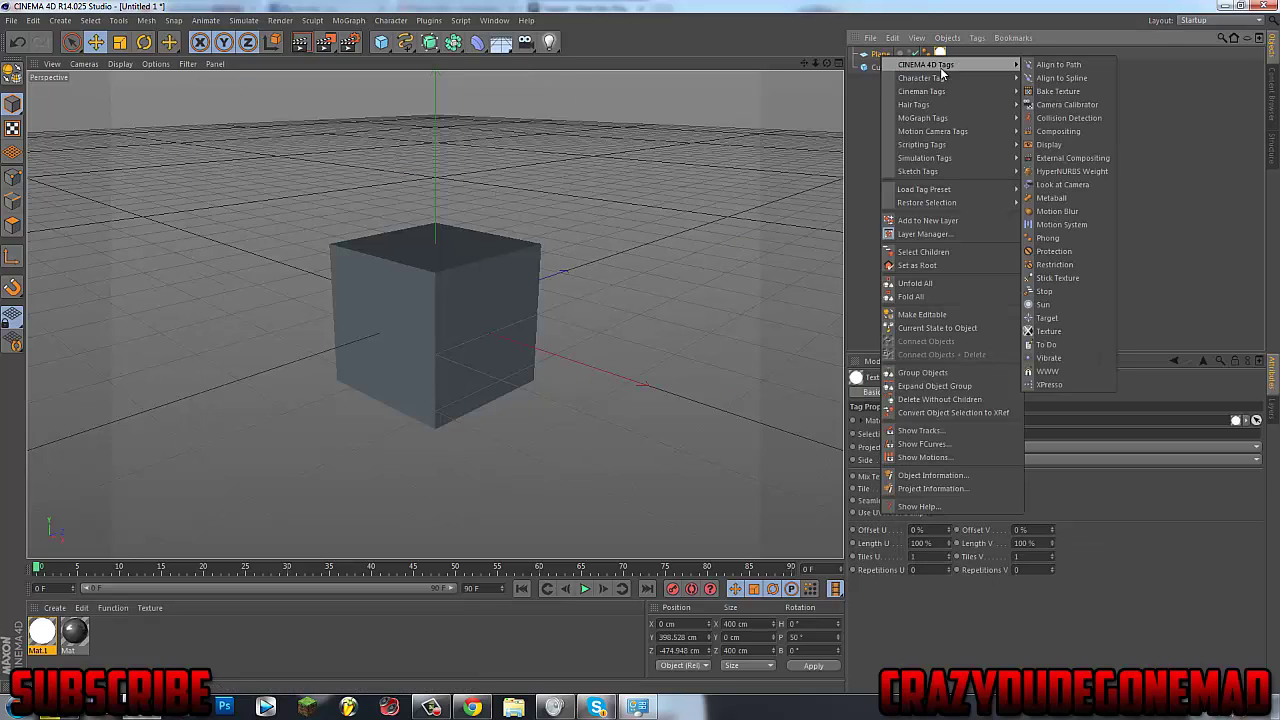
click(1071, 134)
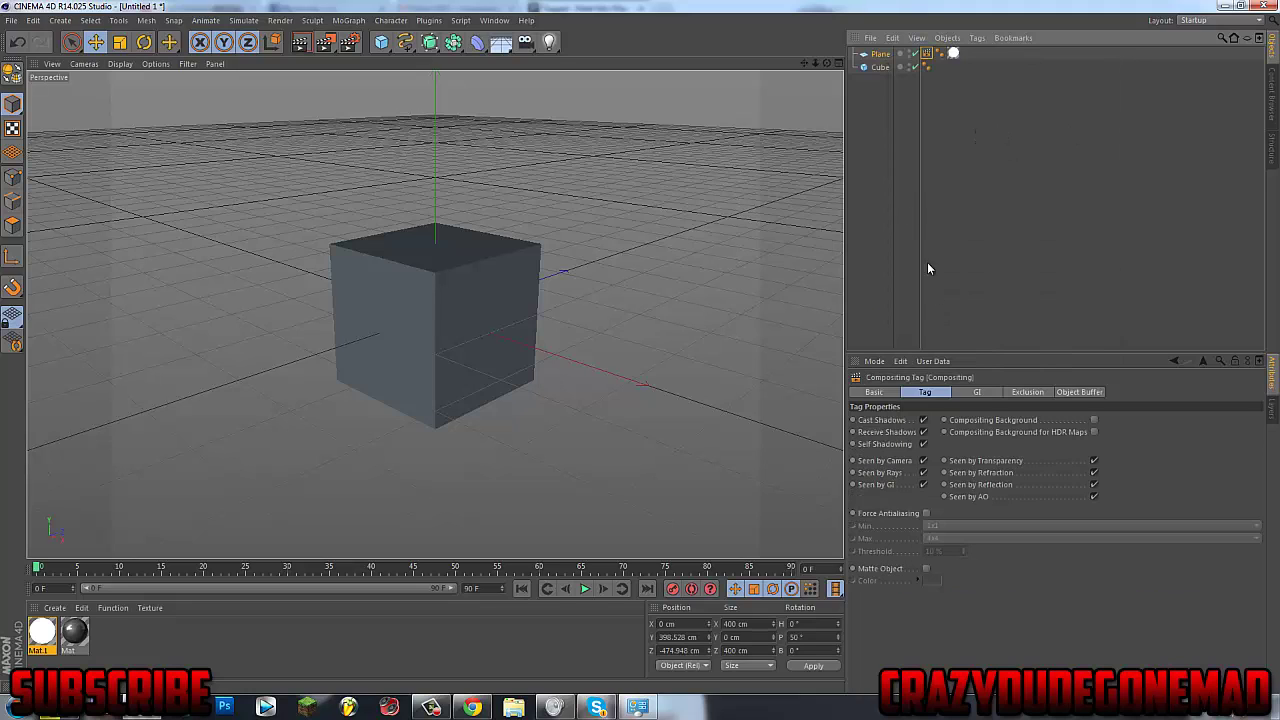
click(923, 460)
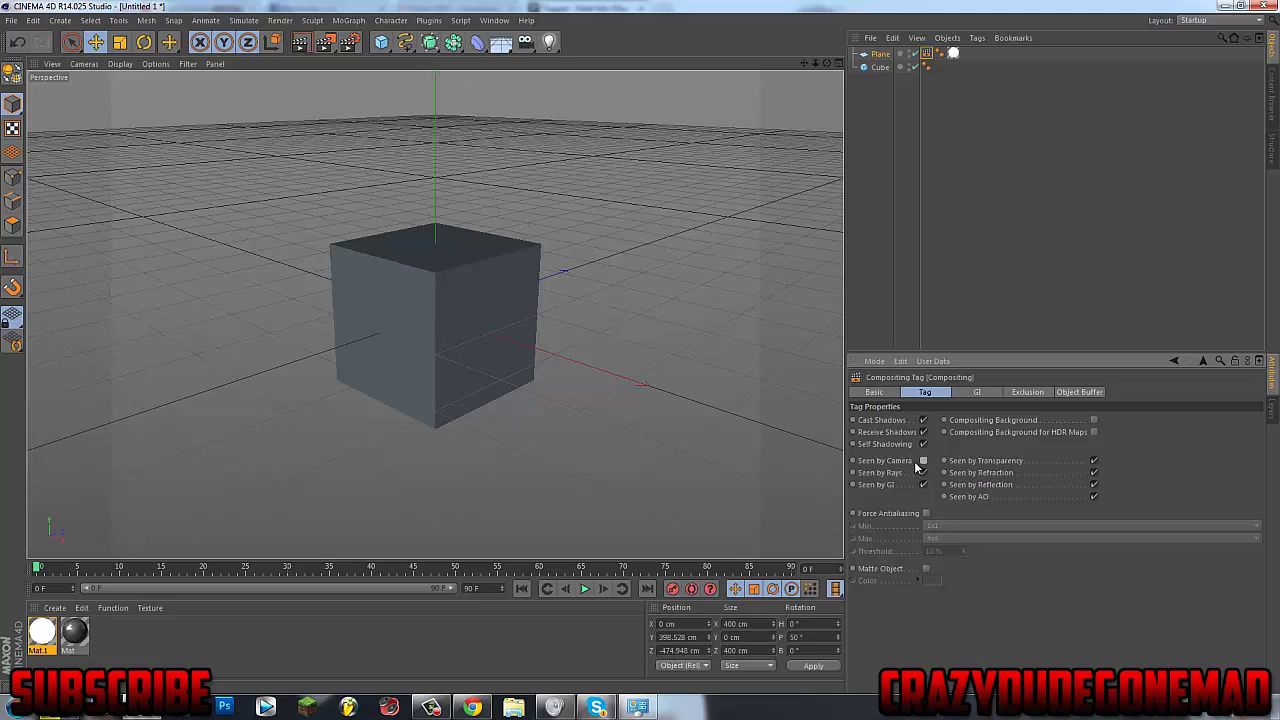
click(1095, 474)
Apply the dark grey Mat to the cube and add Global Illumination in Render Settings
click(880, 67)
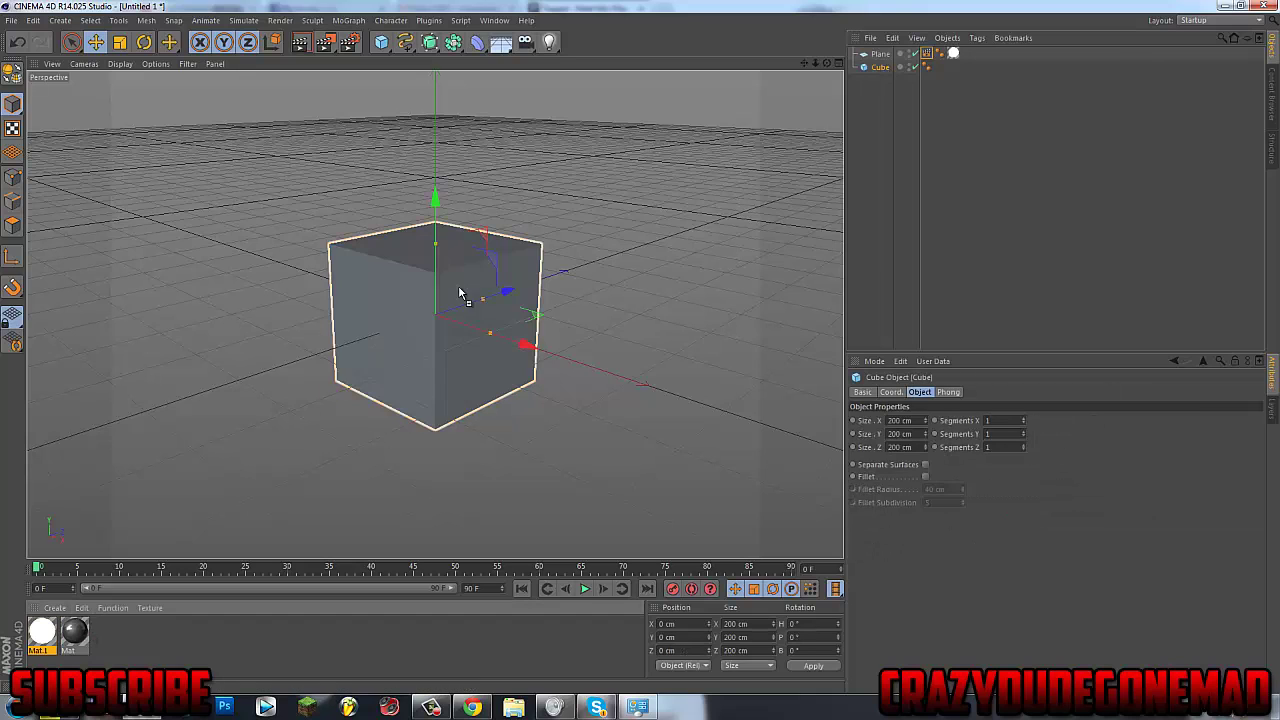
drag(460, 292, 443, 309)
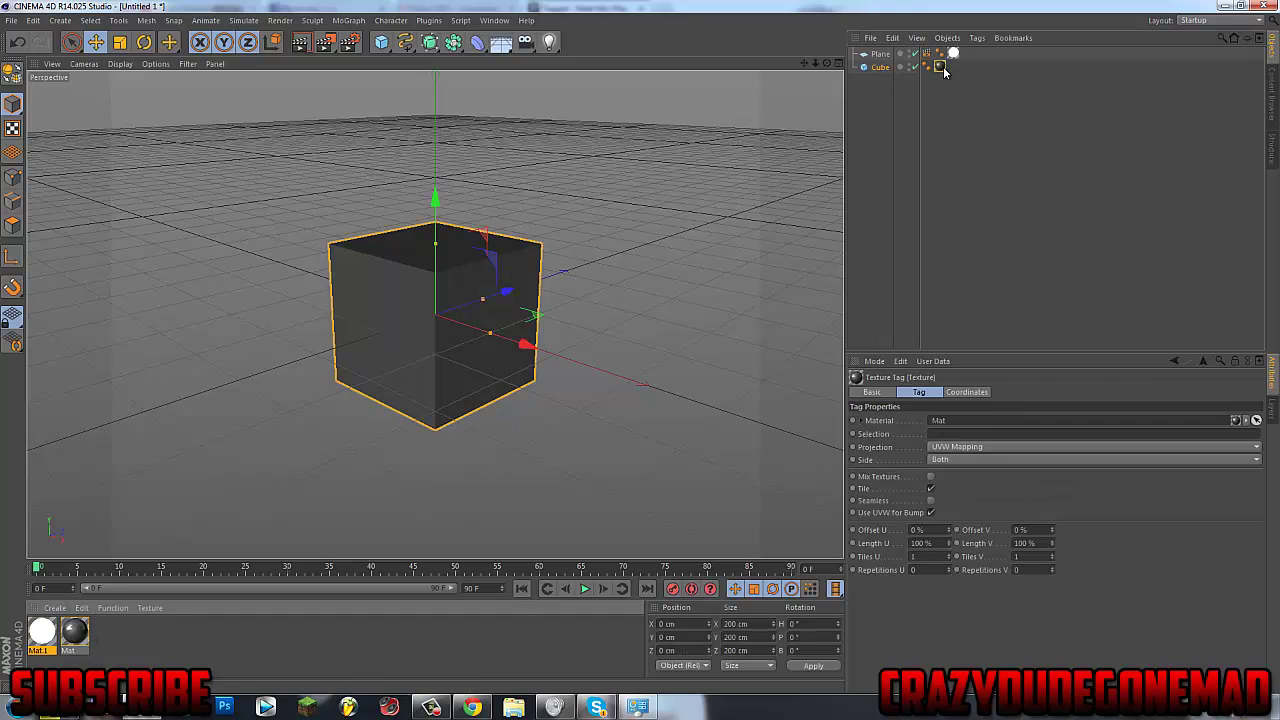
click(349, 42)
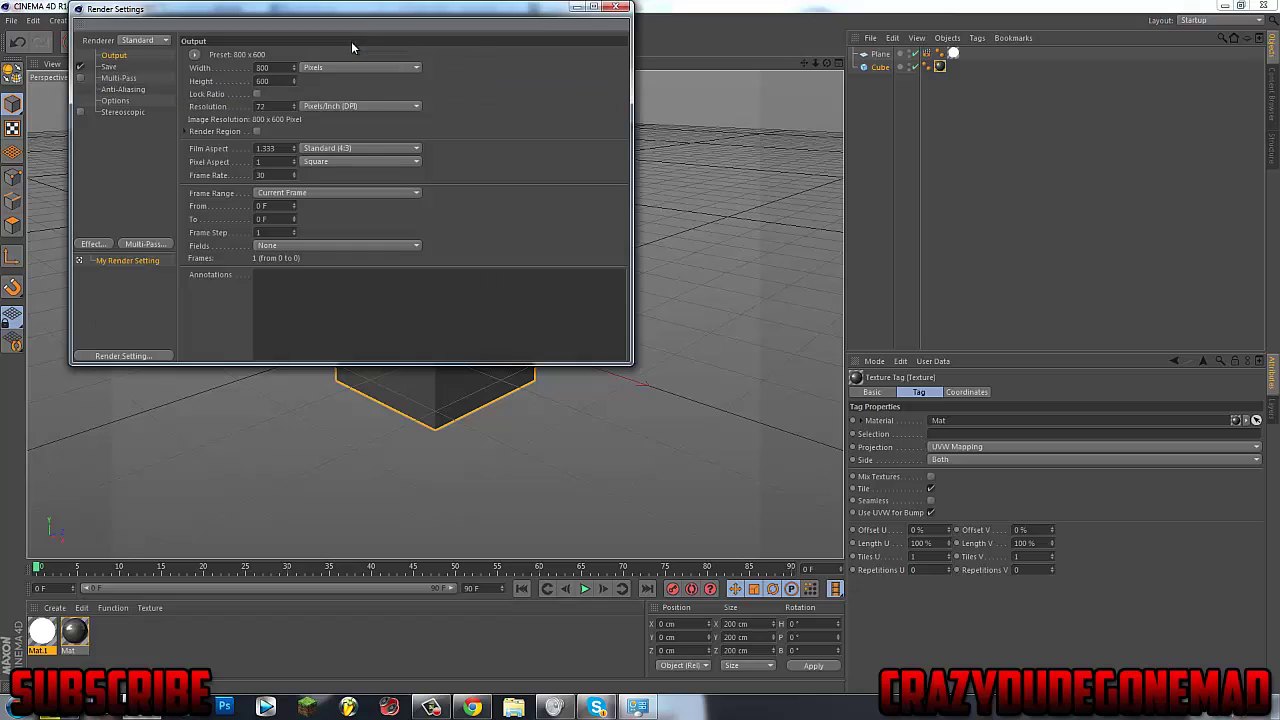
click(100, 244)
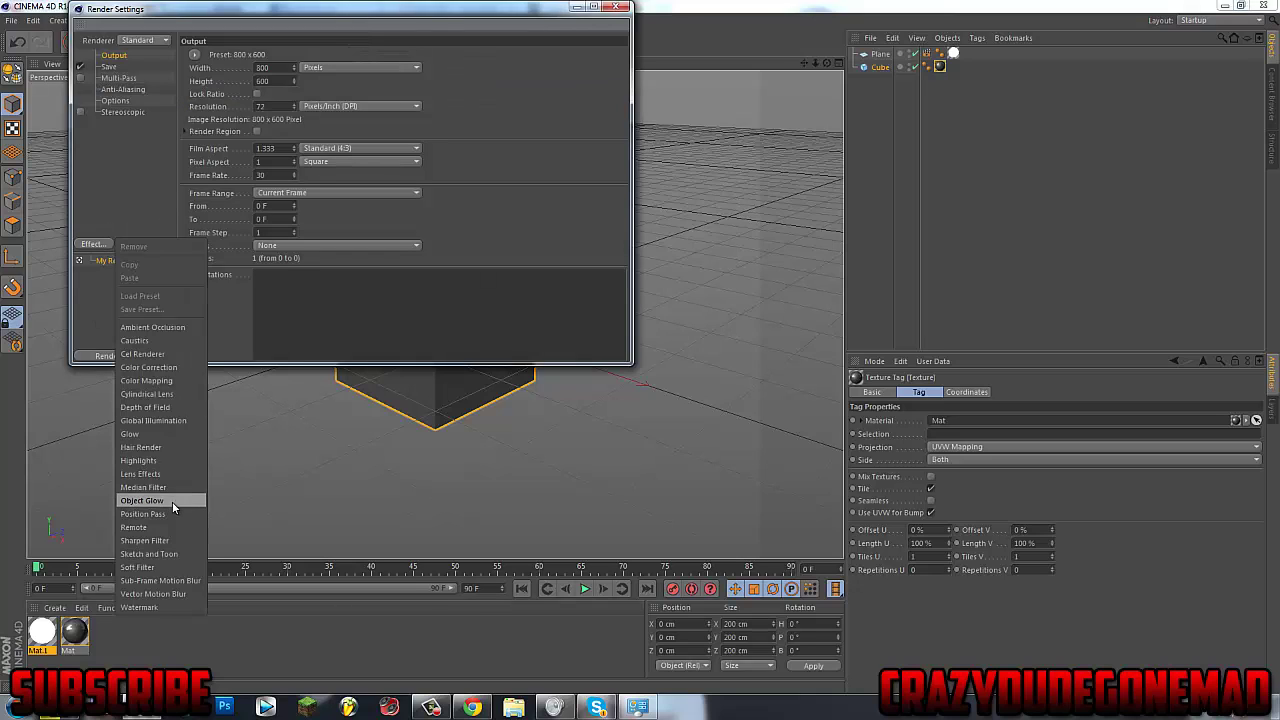
click(178, 420)
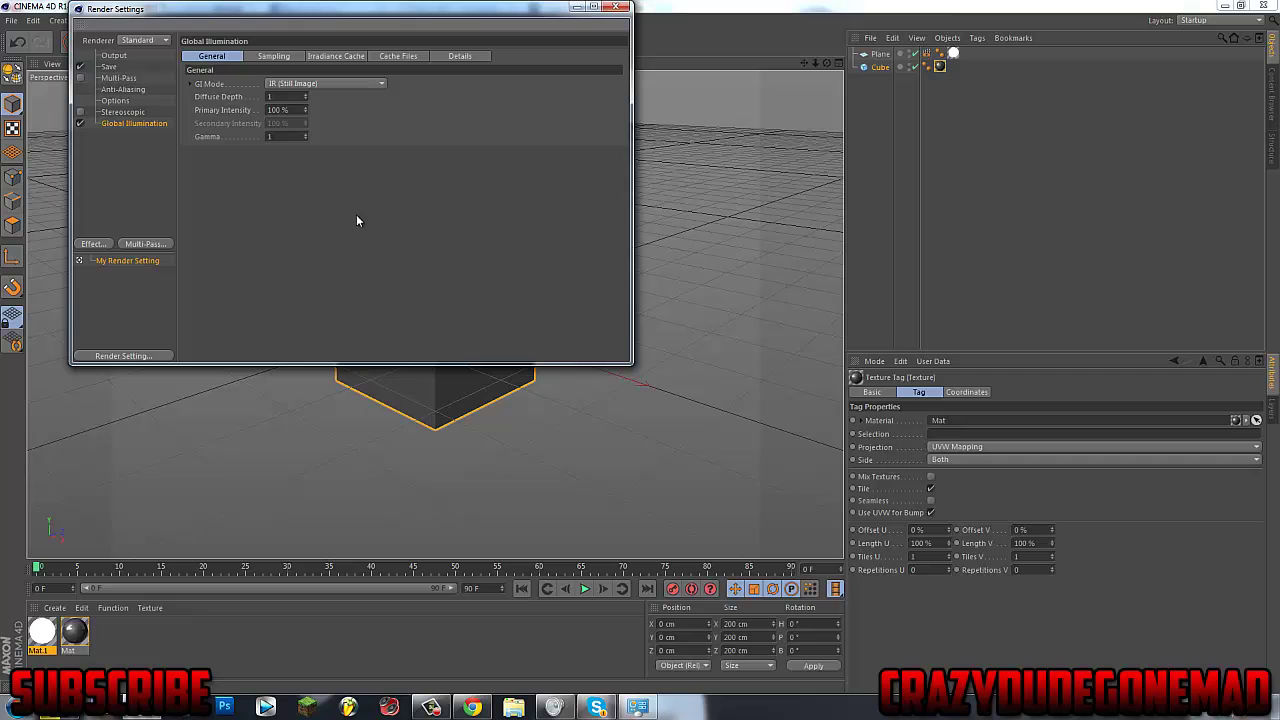
click(619, 8)
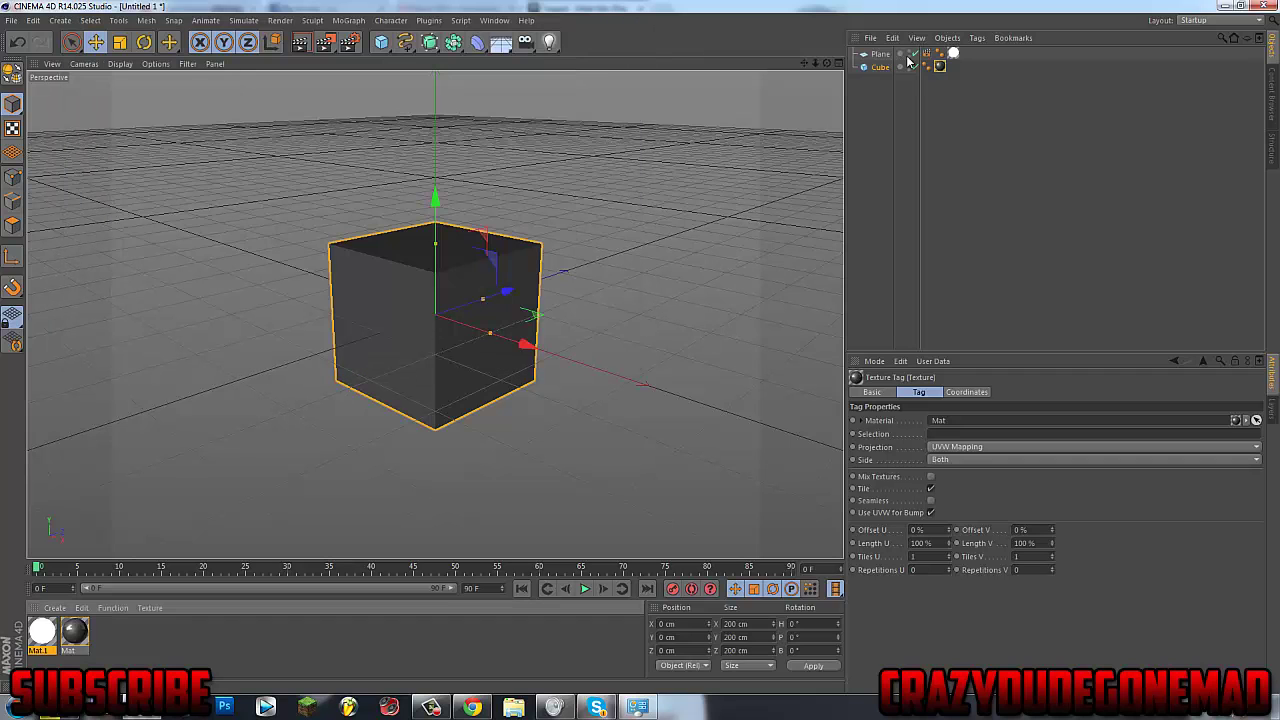
Give Mat's Color channel a Noise texture with a darker grey Color 2 and 20% global scale
double_click(85, 638)
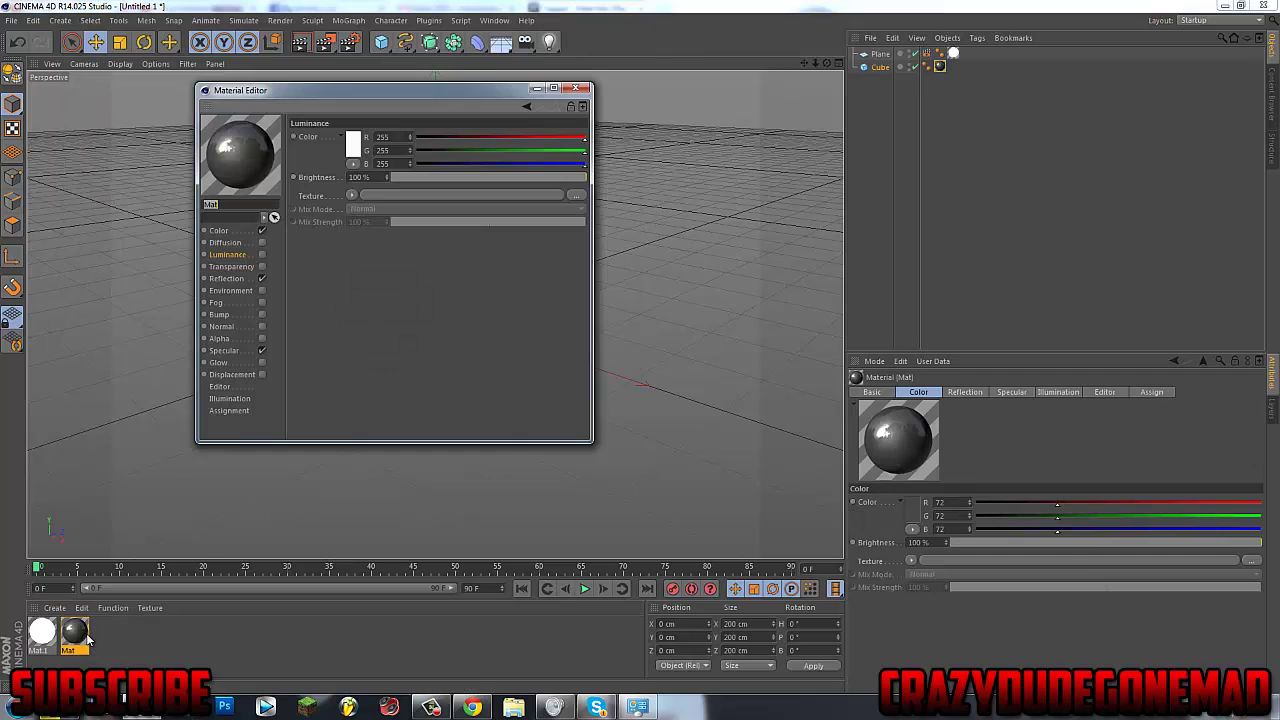
click(228, 232)
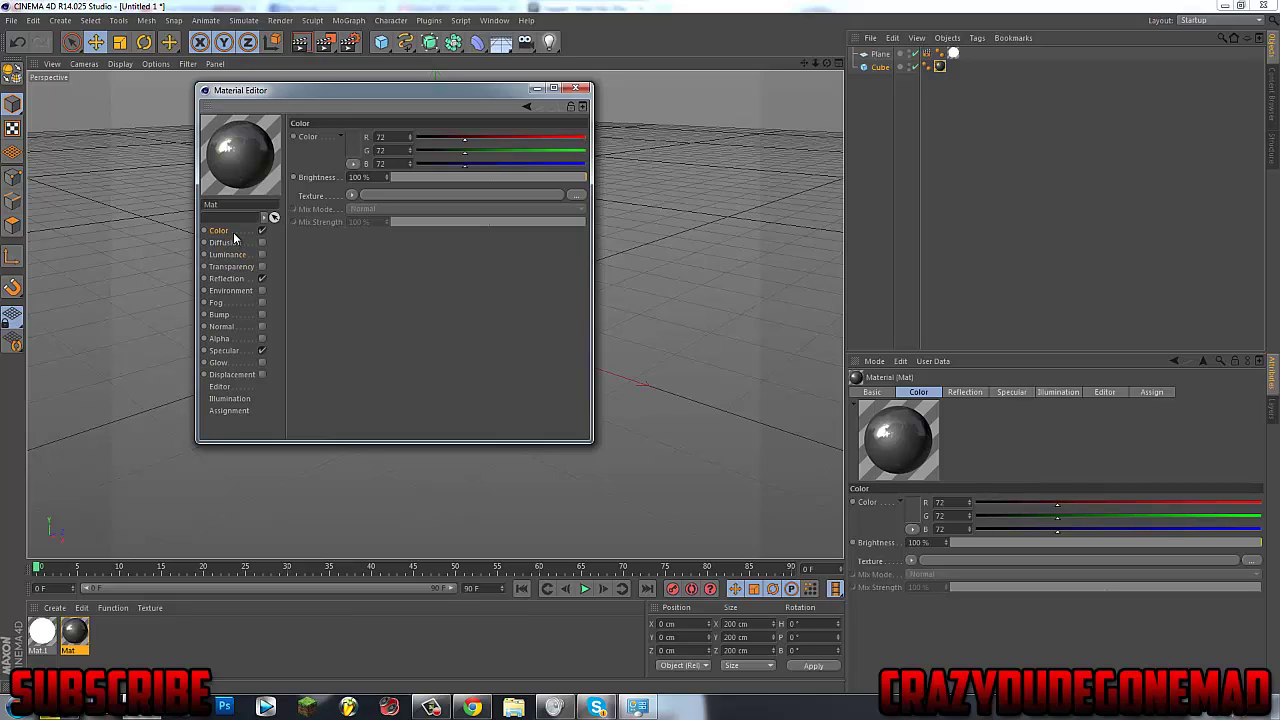
click(351, 195)
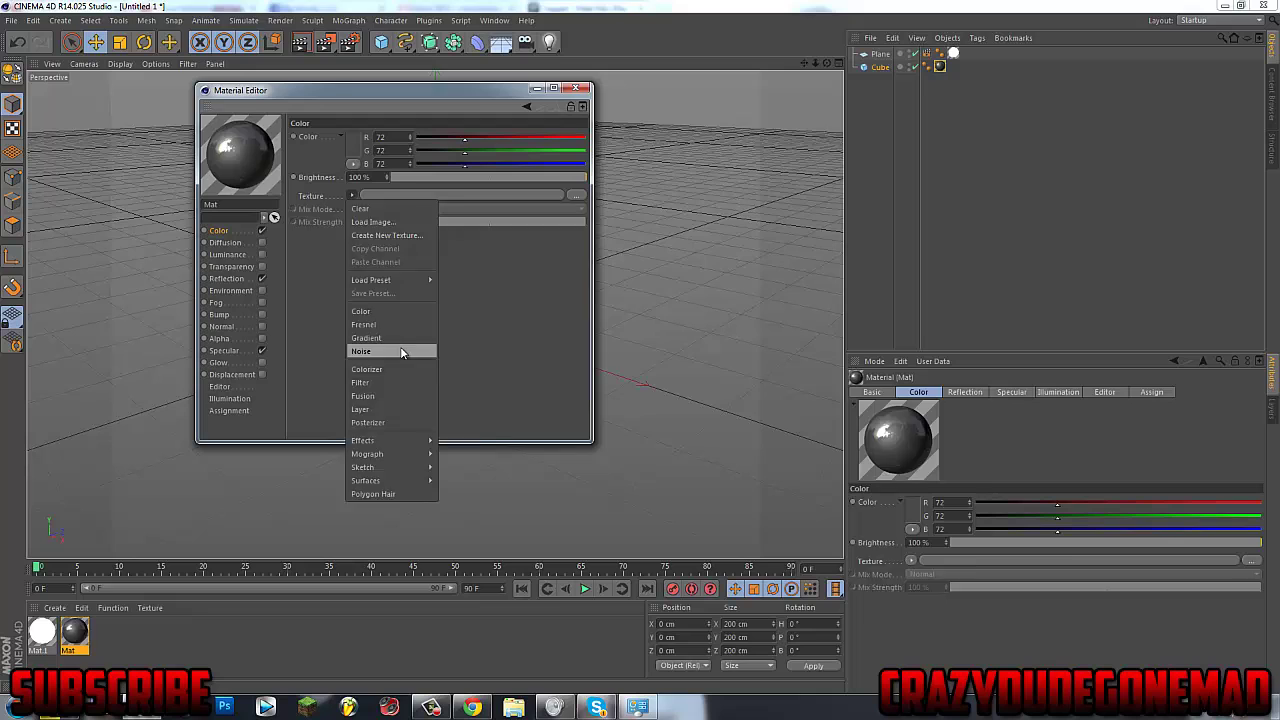
click(400, 347)
click(360, 228)
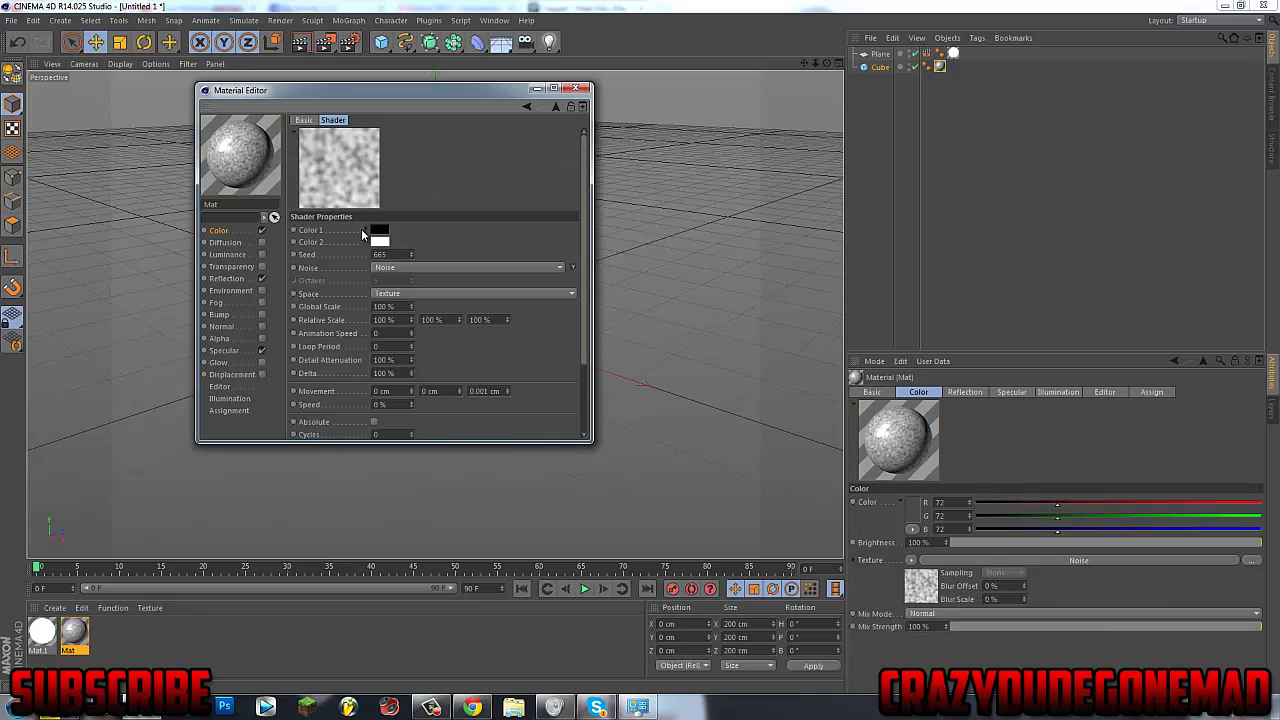
click(378, 244)
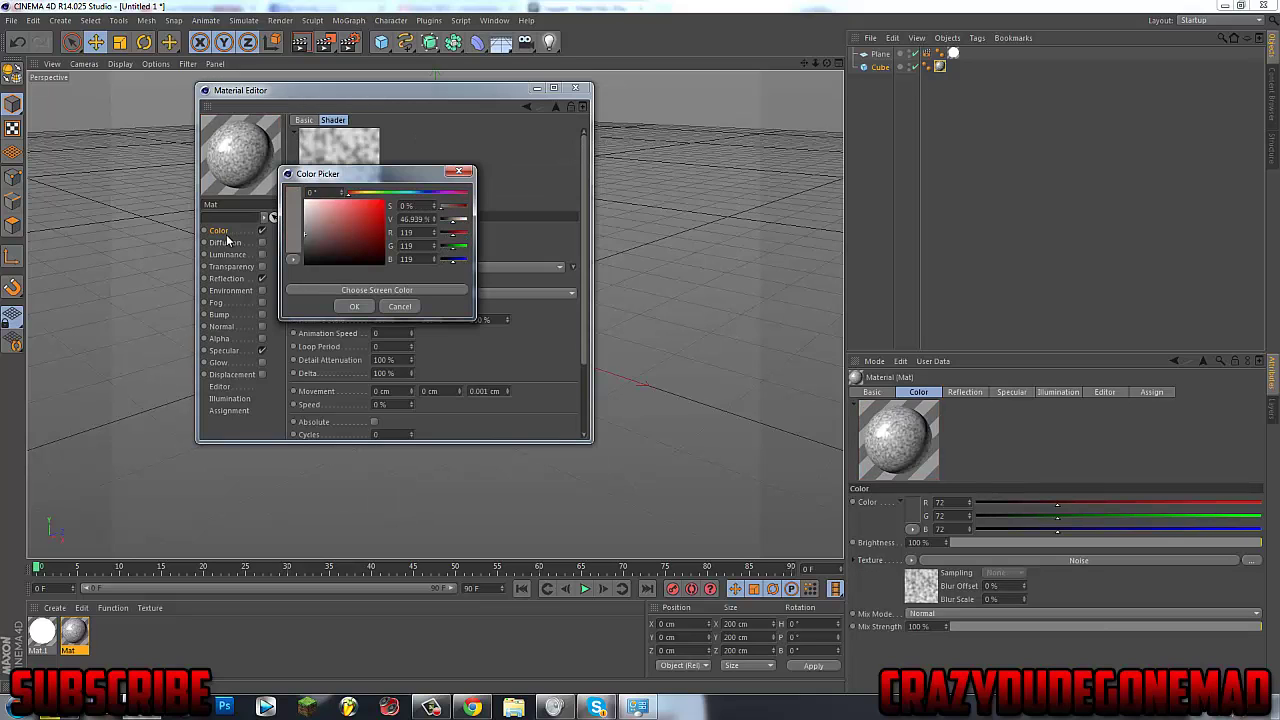
click(346, 305)
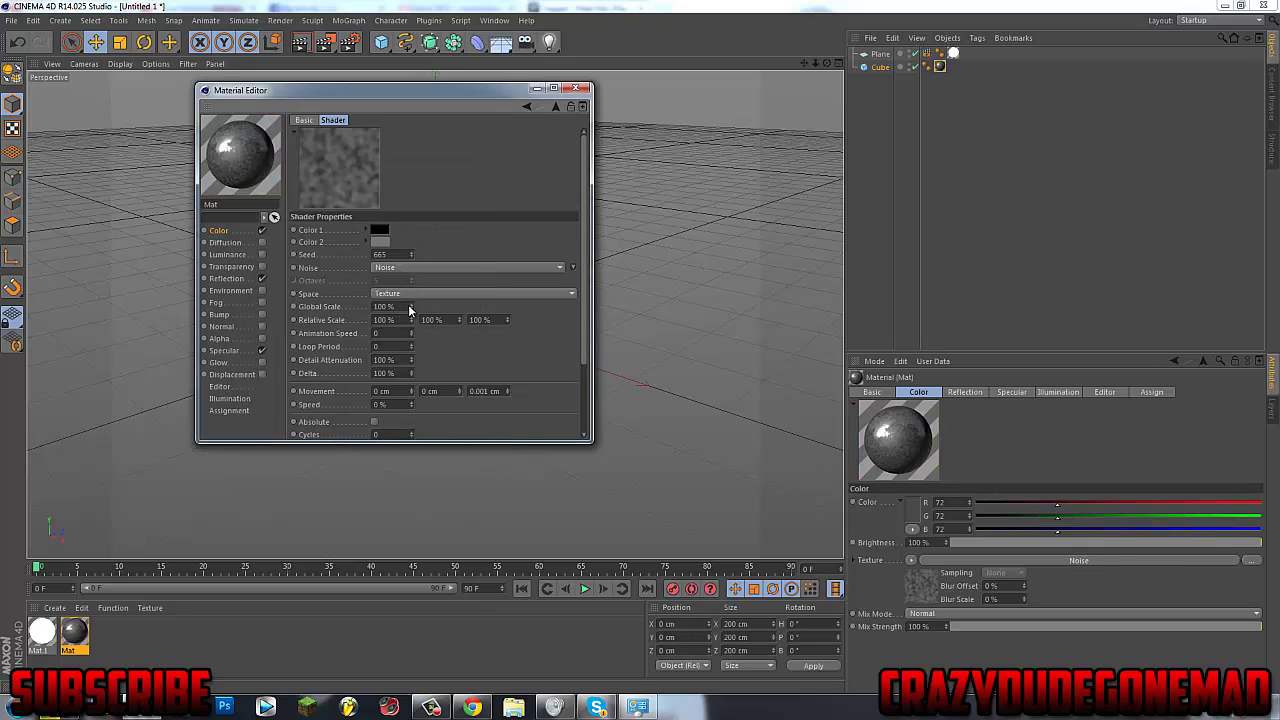
drag(408, 304, 412, 312)
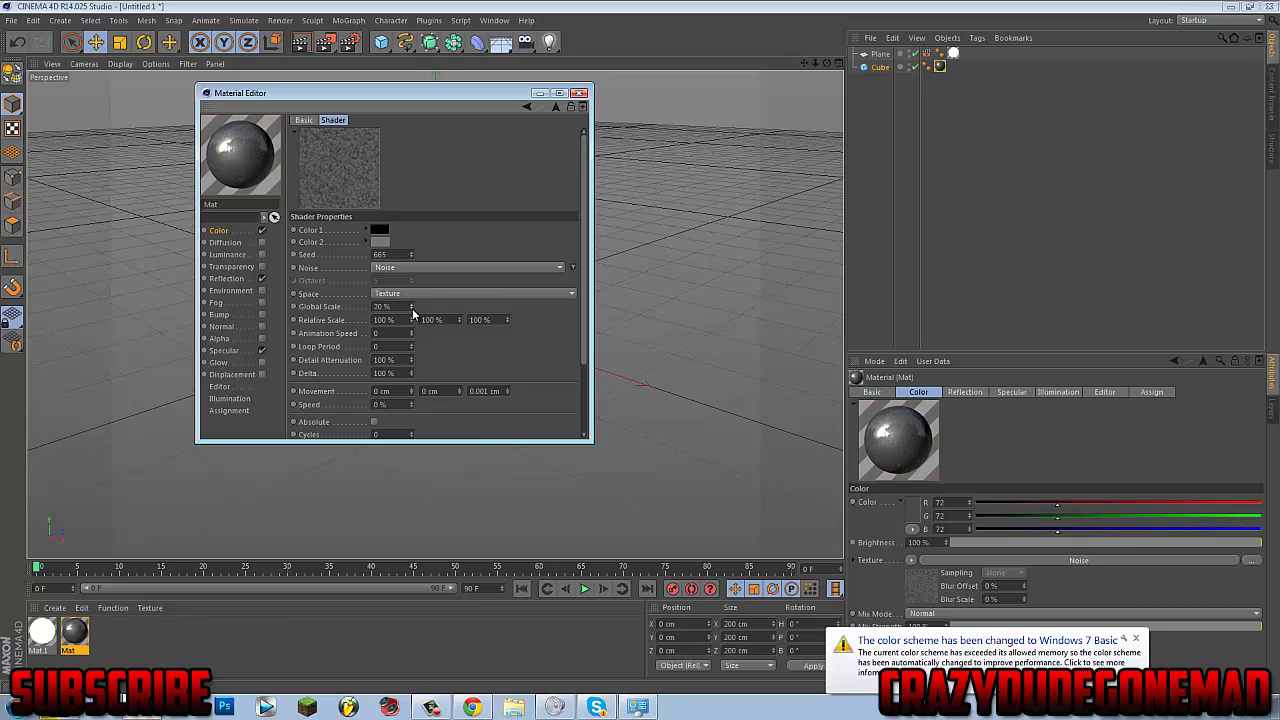
click(579, 94)
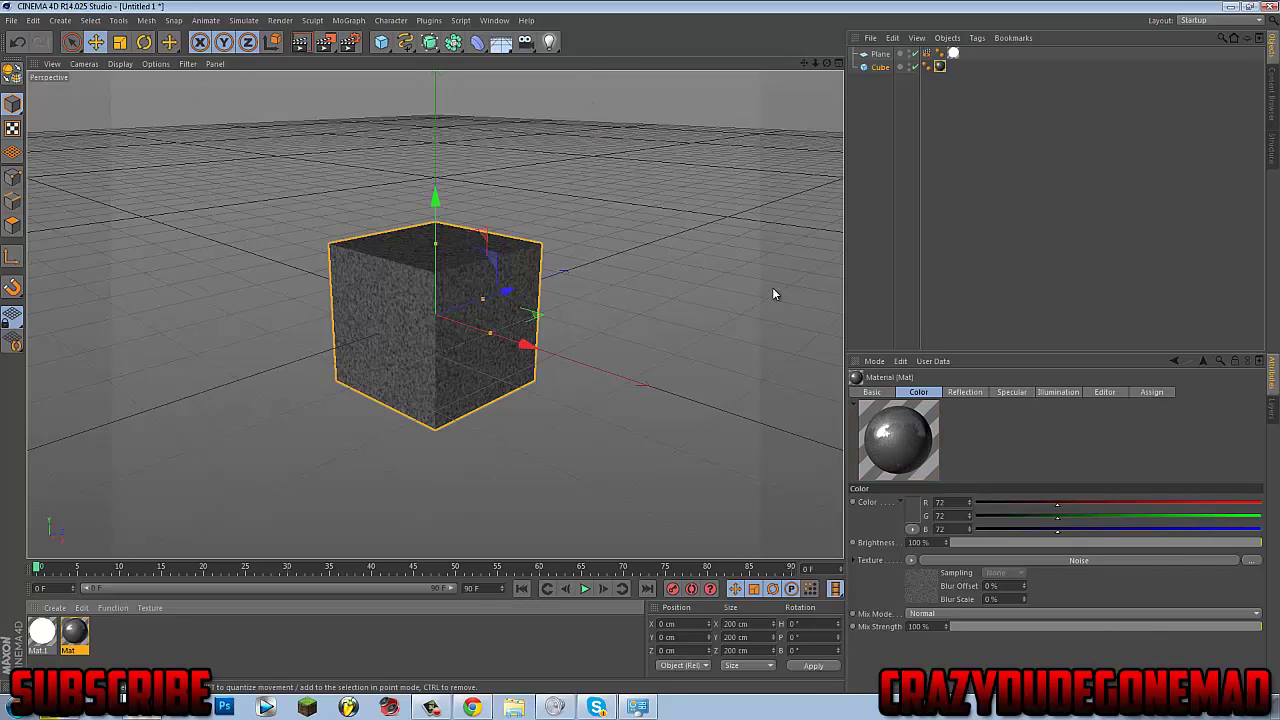
Reopen Mat and add a Noise texture to its Reflection channel
right_click(371, 332)
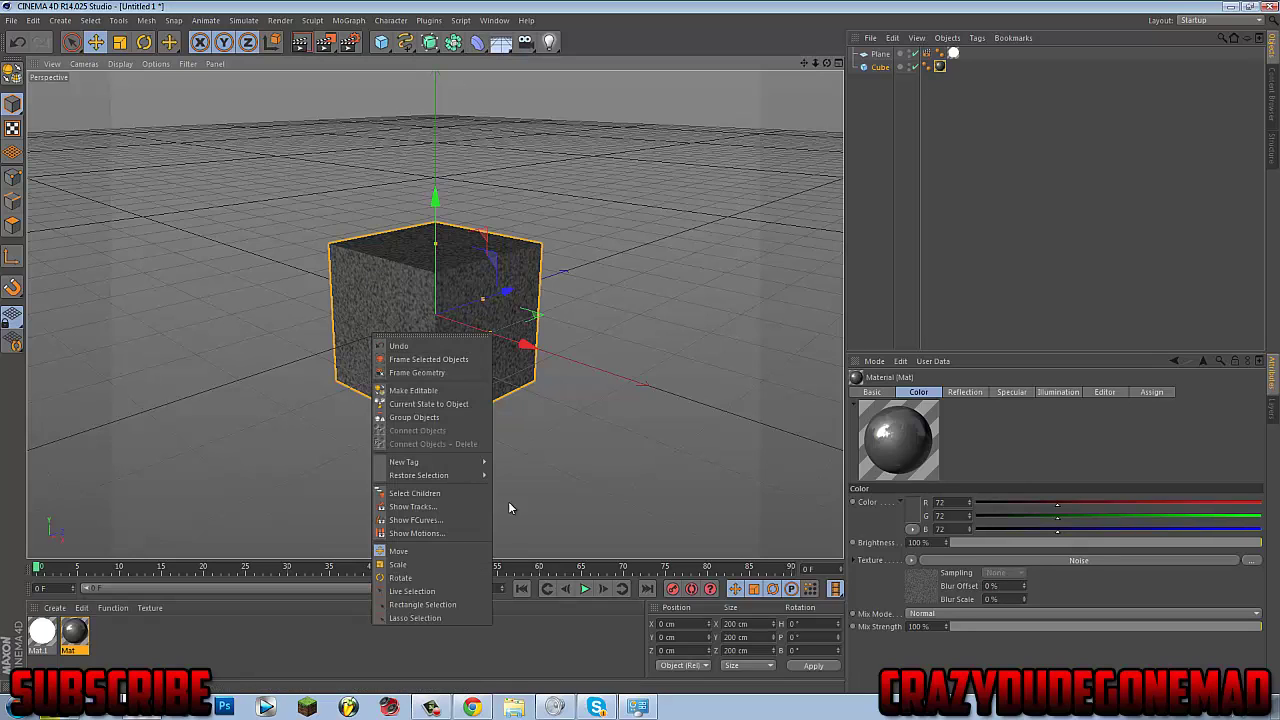
double_click(80, 626)
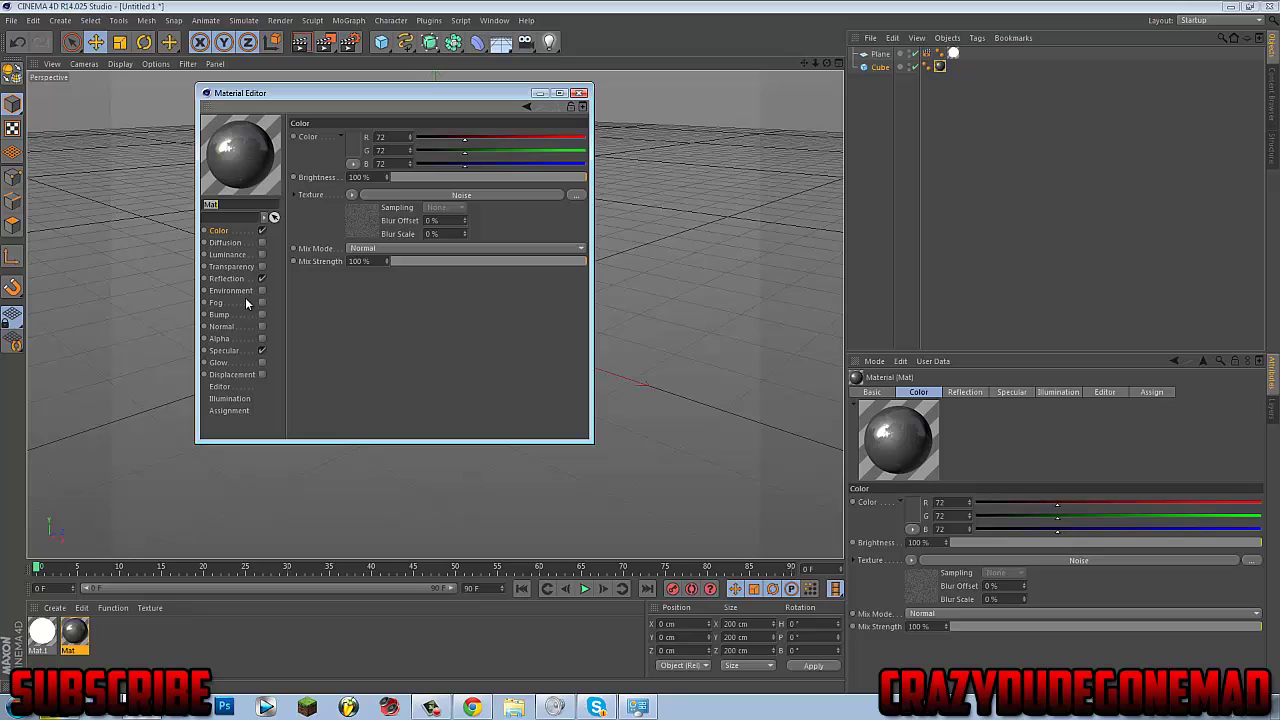
click(229, 279)
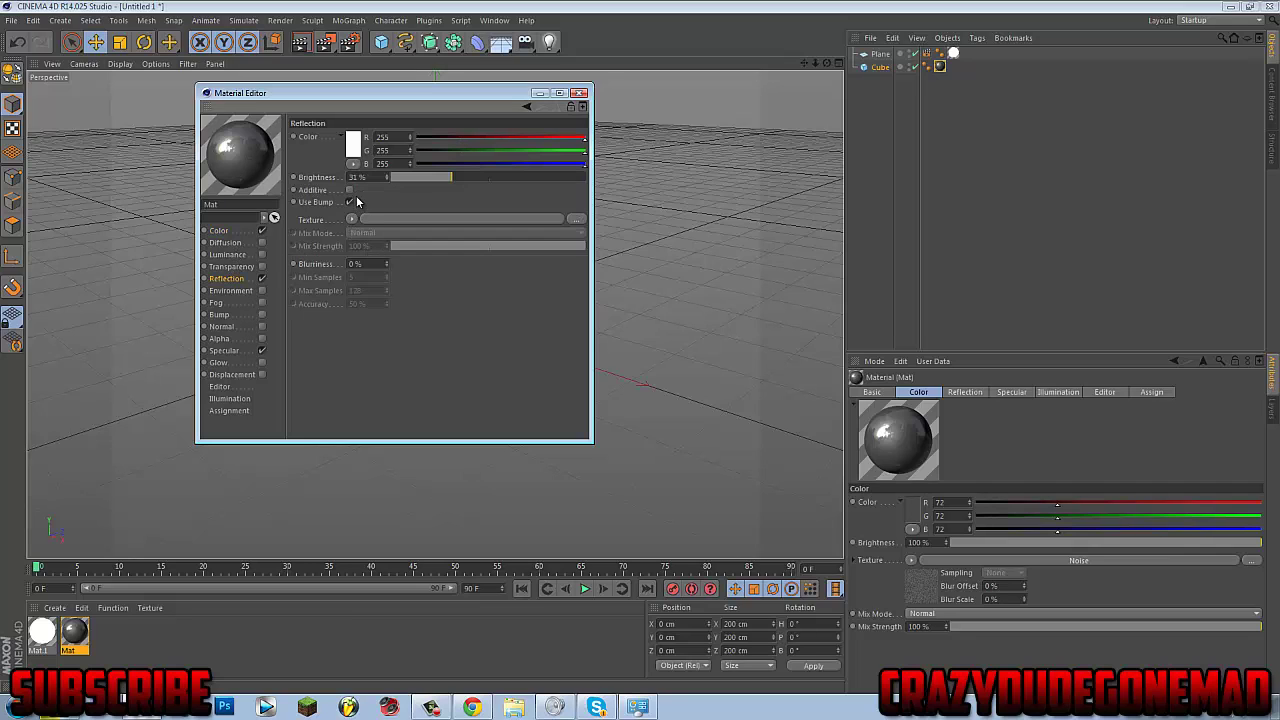
click(354, 146)
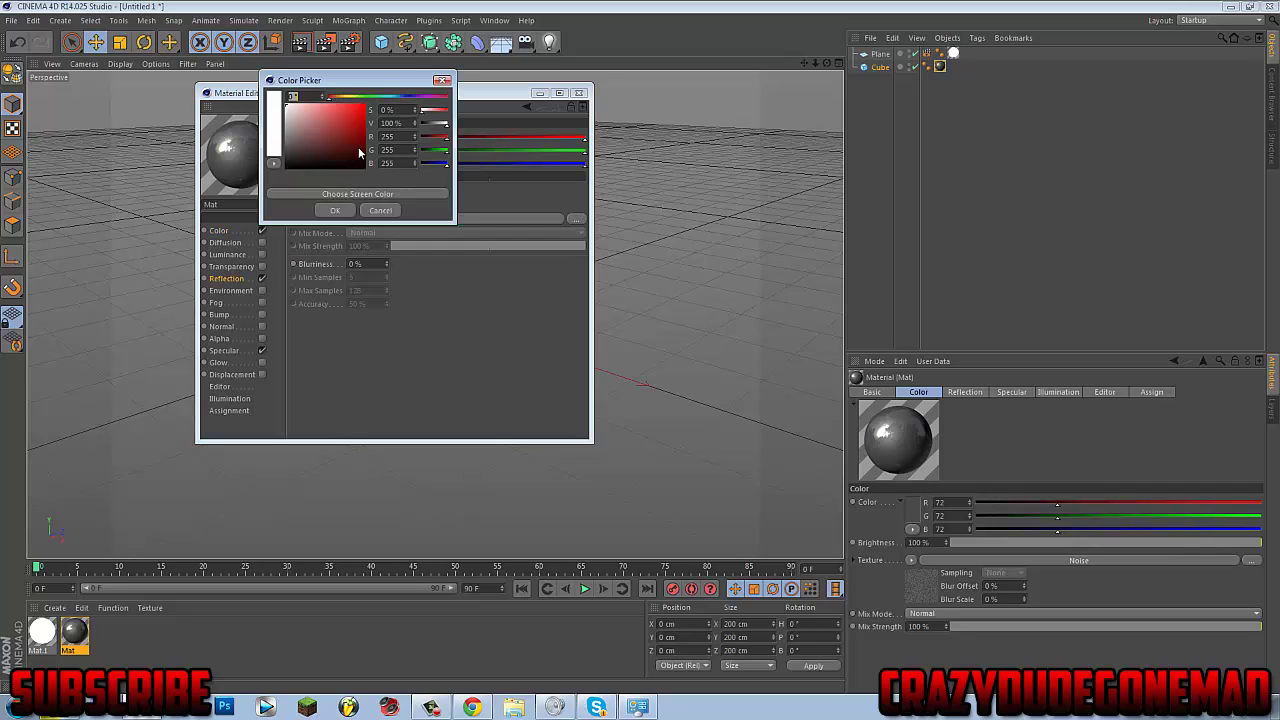
click(335, 210)
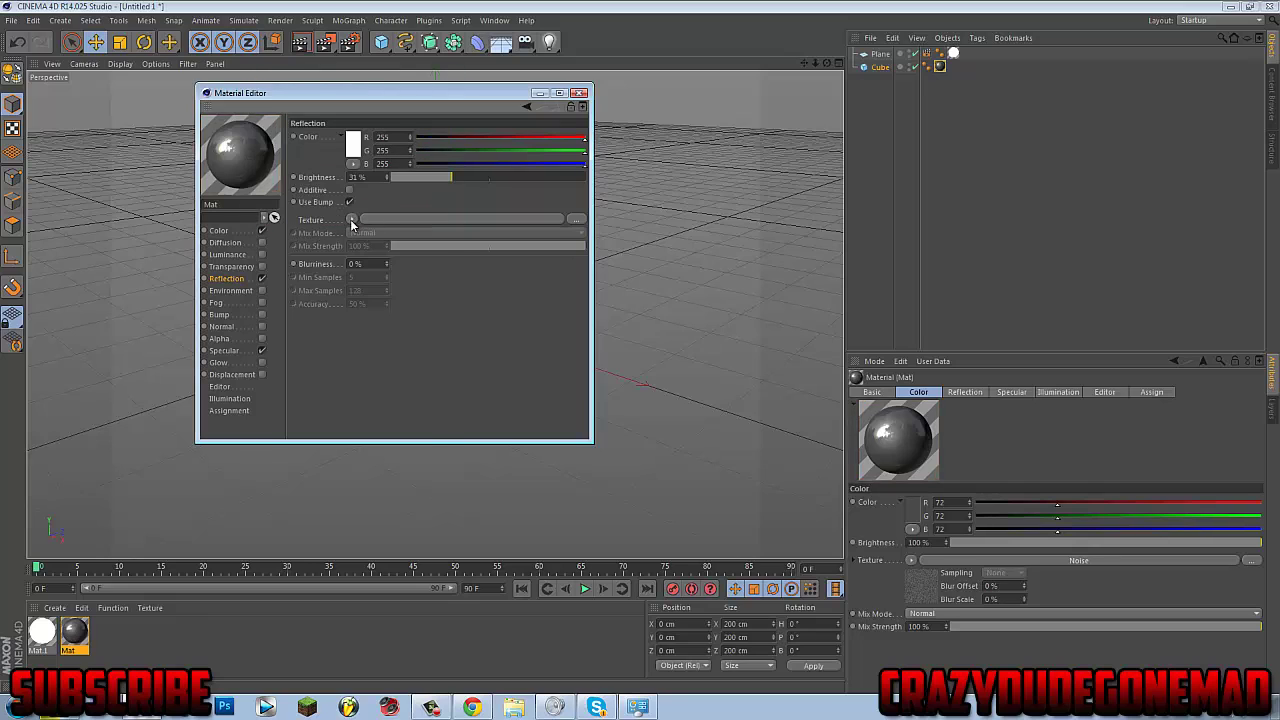
click(352, 219)
click(377, 379)
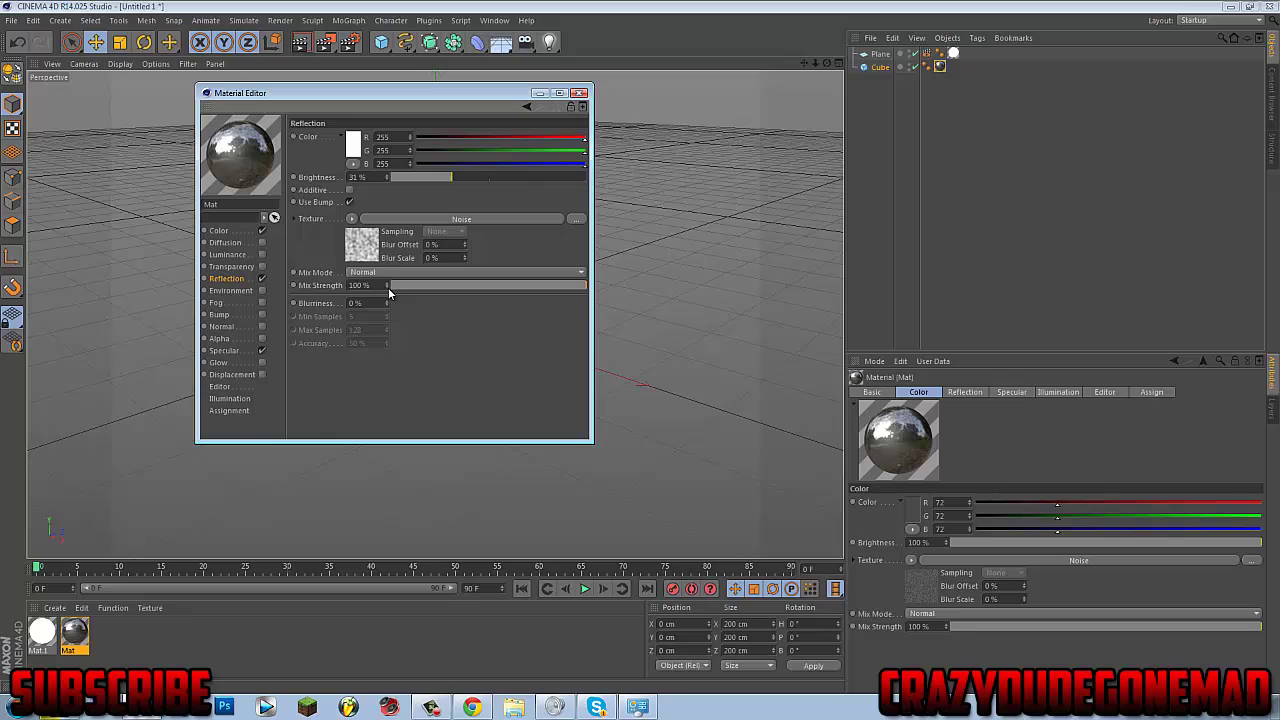
click(352, 219)
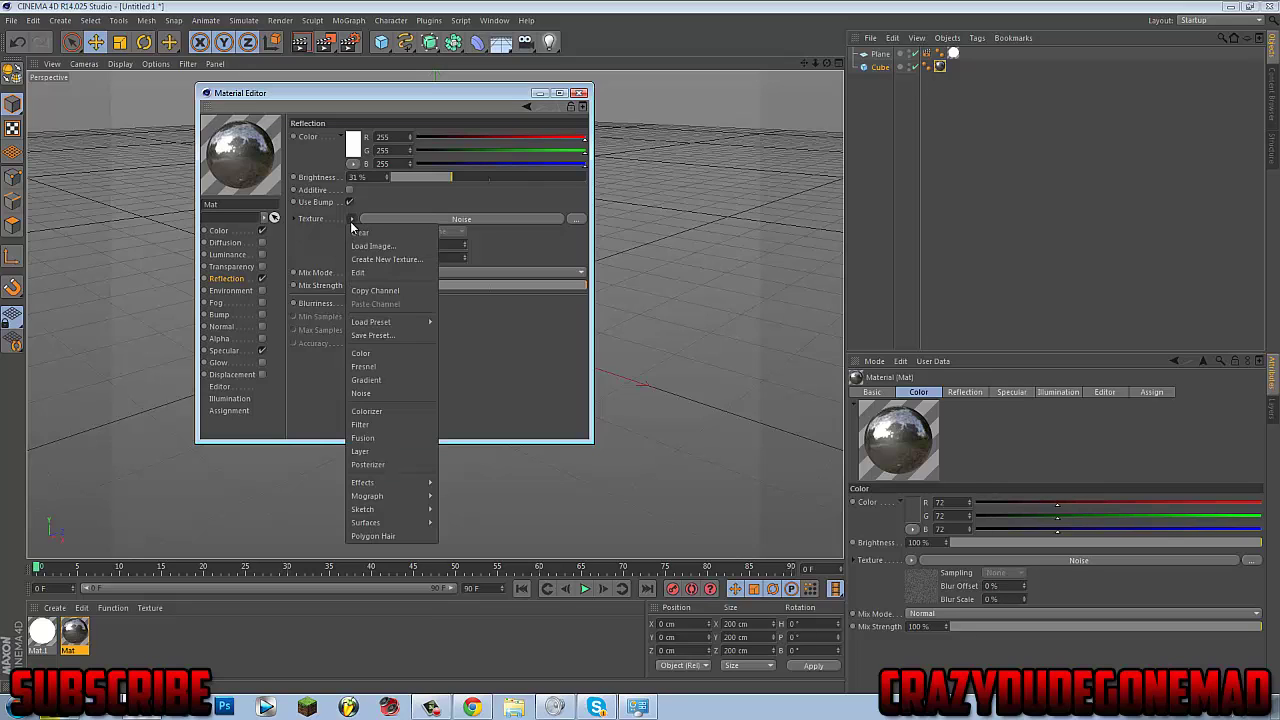
click(410, 394)
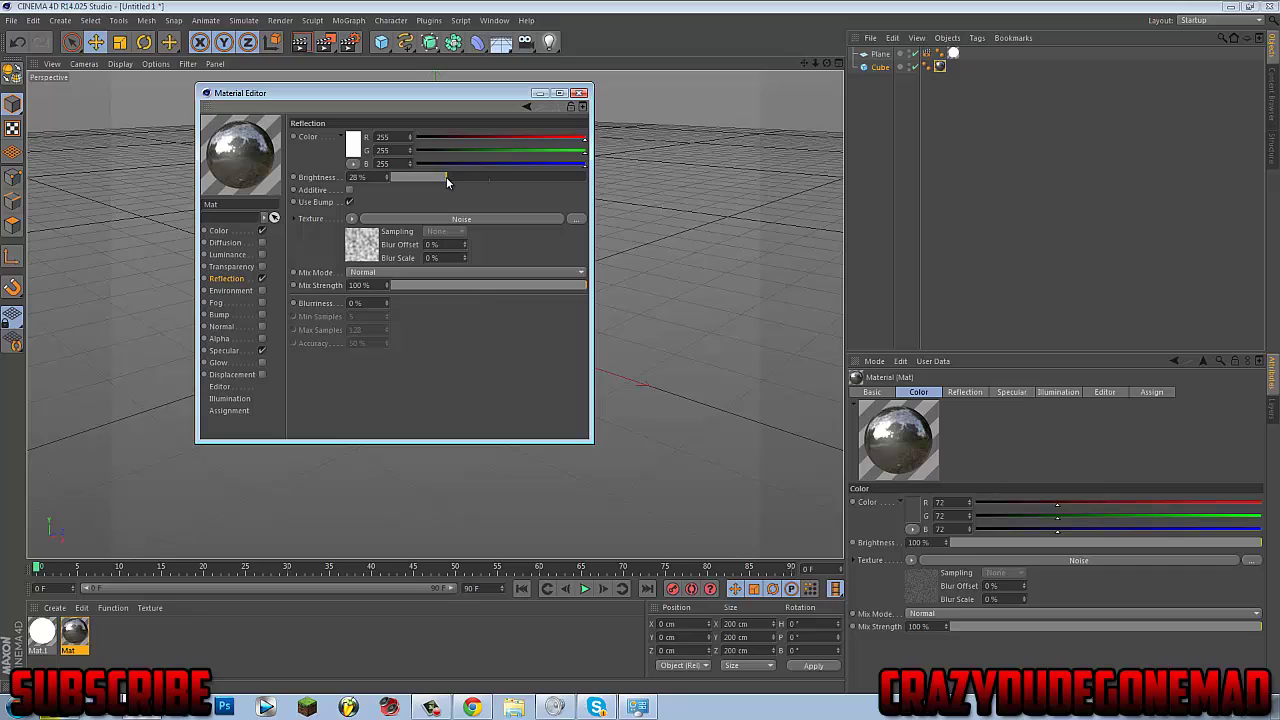
Lower the reflection brightness to 27% and the mix strength to 28%
drag(446, 177, 444, 176)
click(527, 107)
click(527, 107)
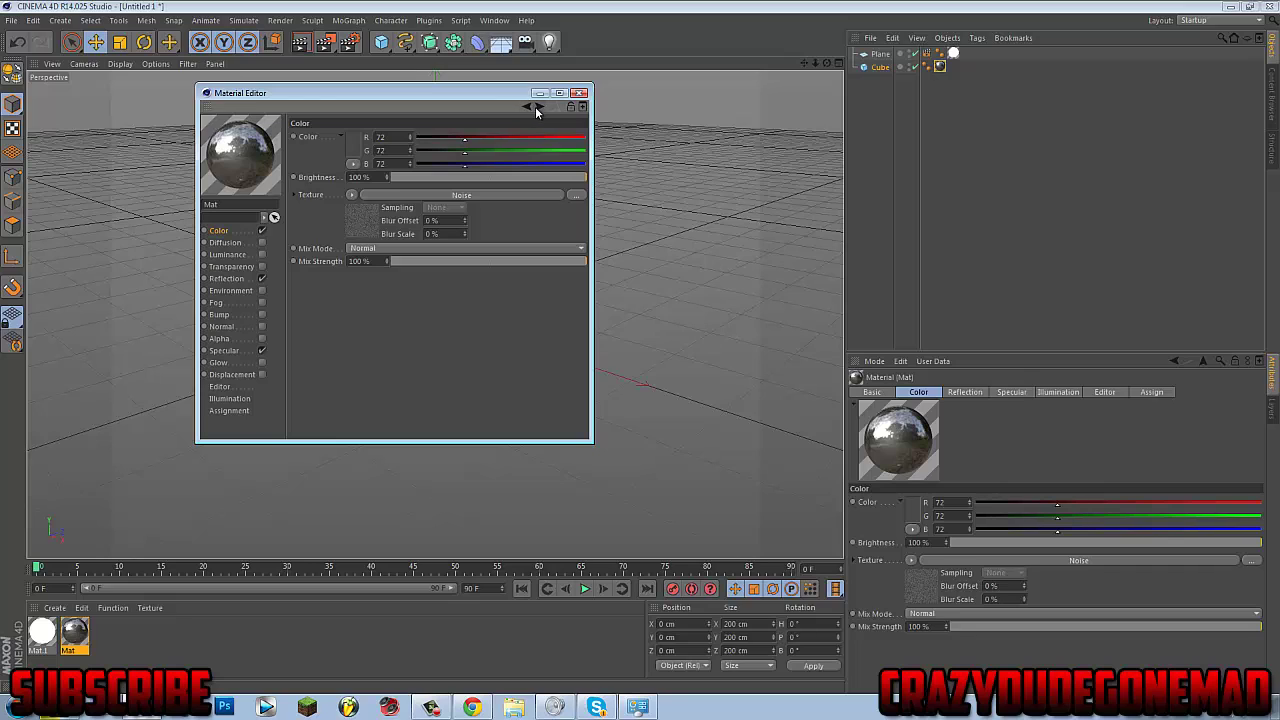
click(535, 107)
click(535, 107)
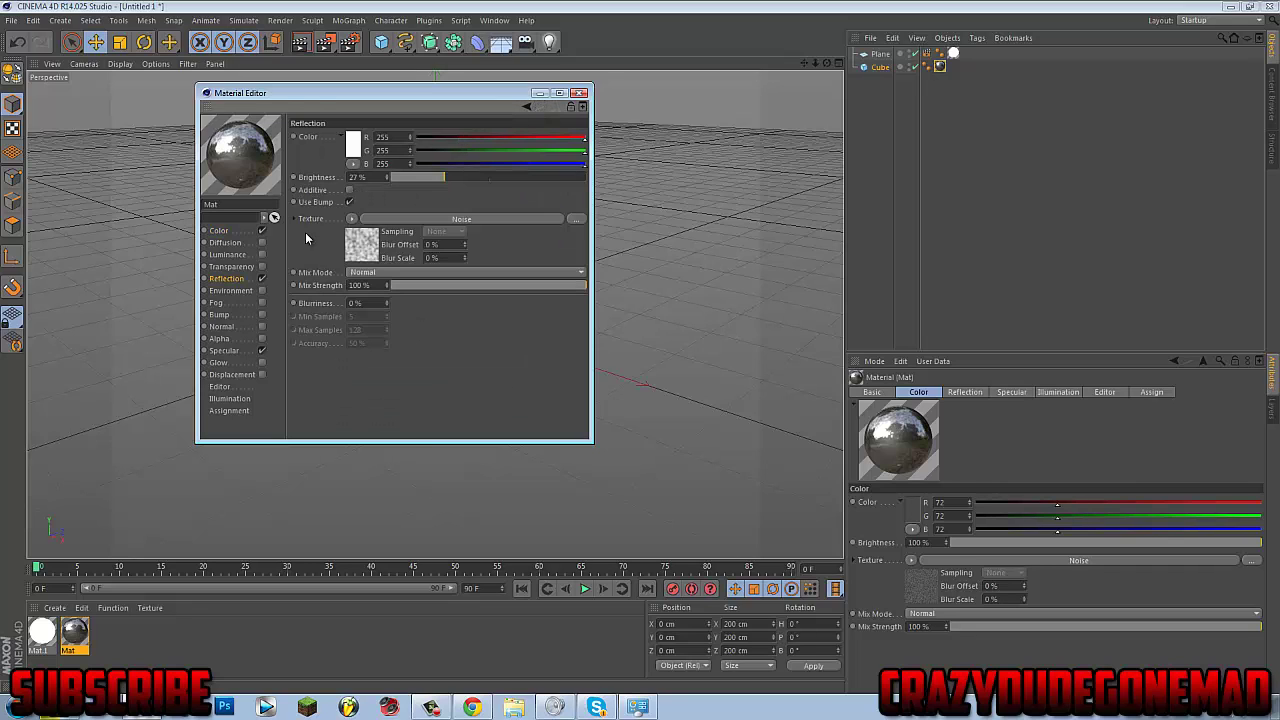
click(438, 287)
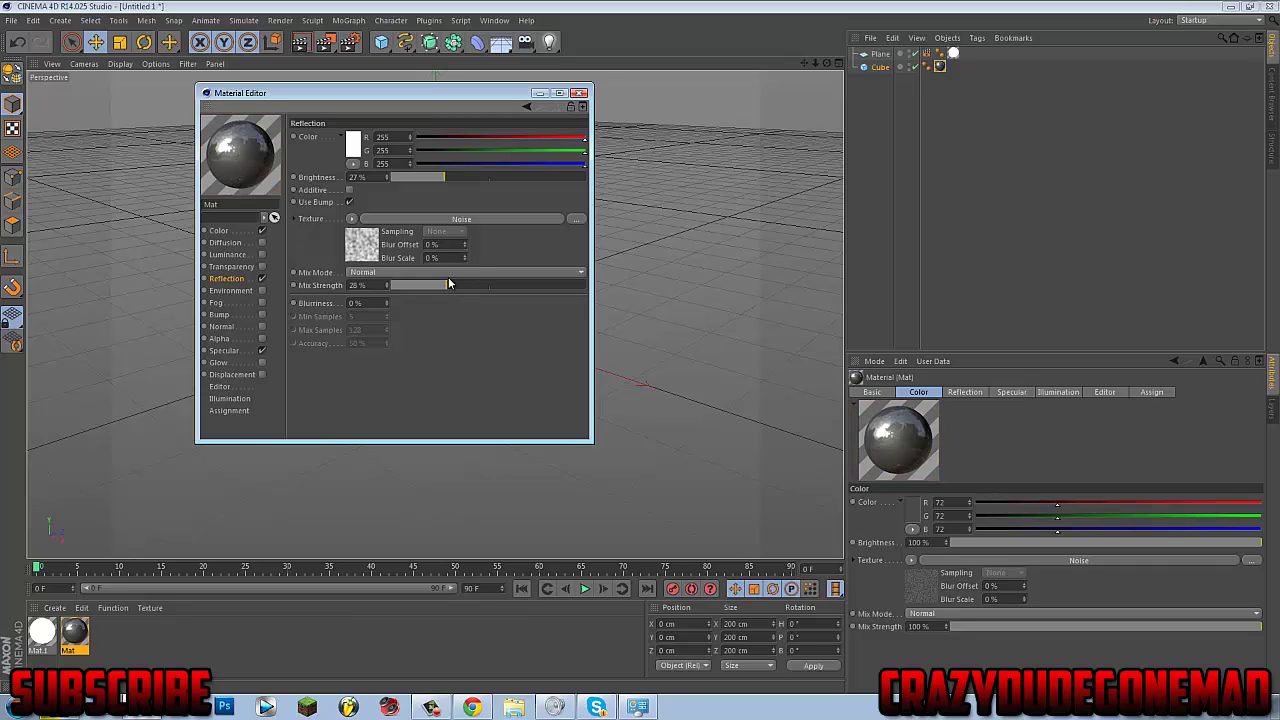
Enable Bump on Mat with a Noise texture whose Color 2 is near black
click(262, 313)
click(344, 167)
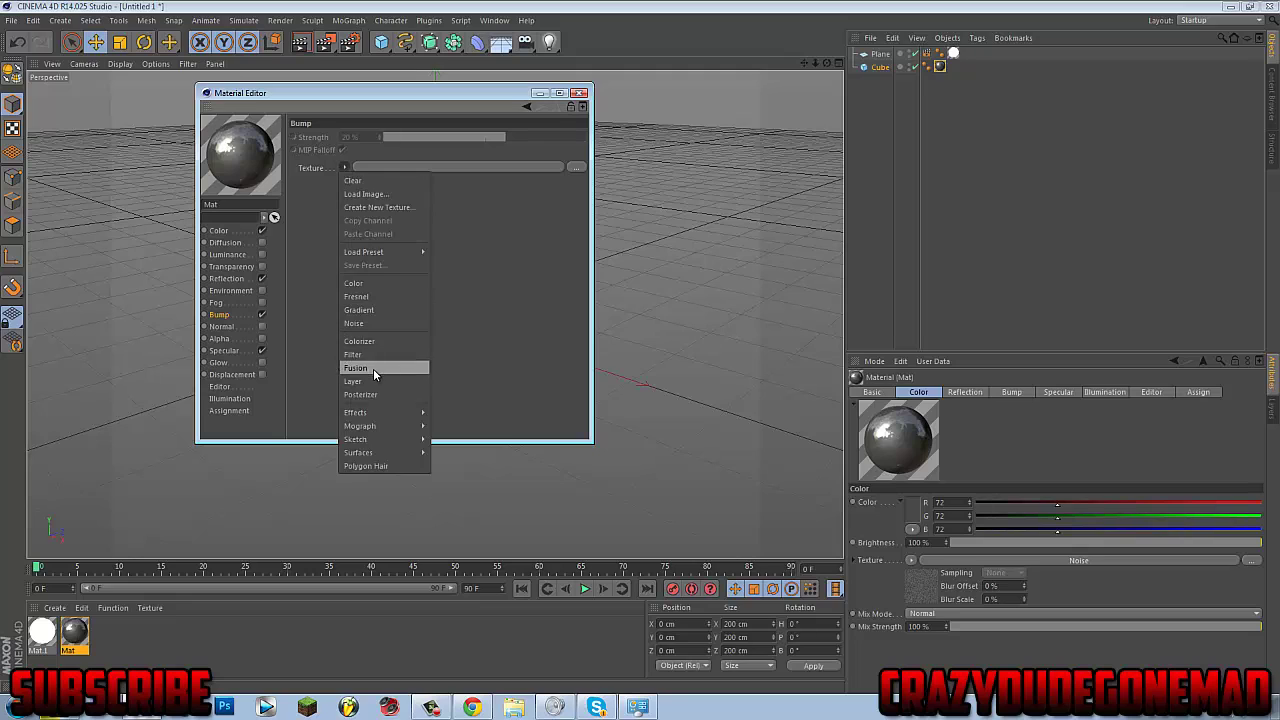
click(380, 323)
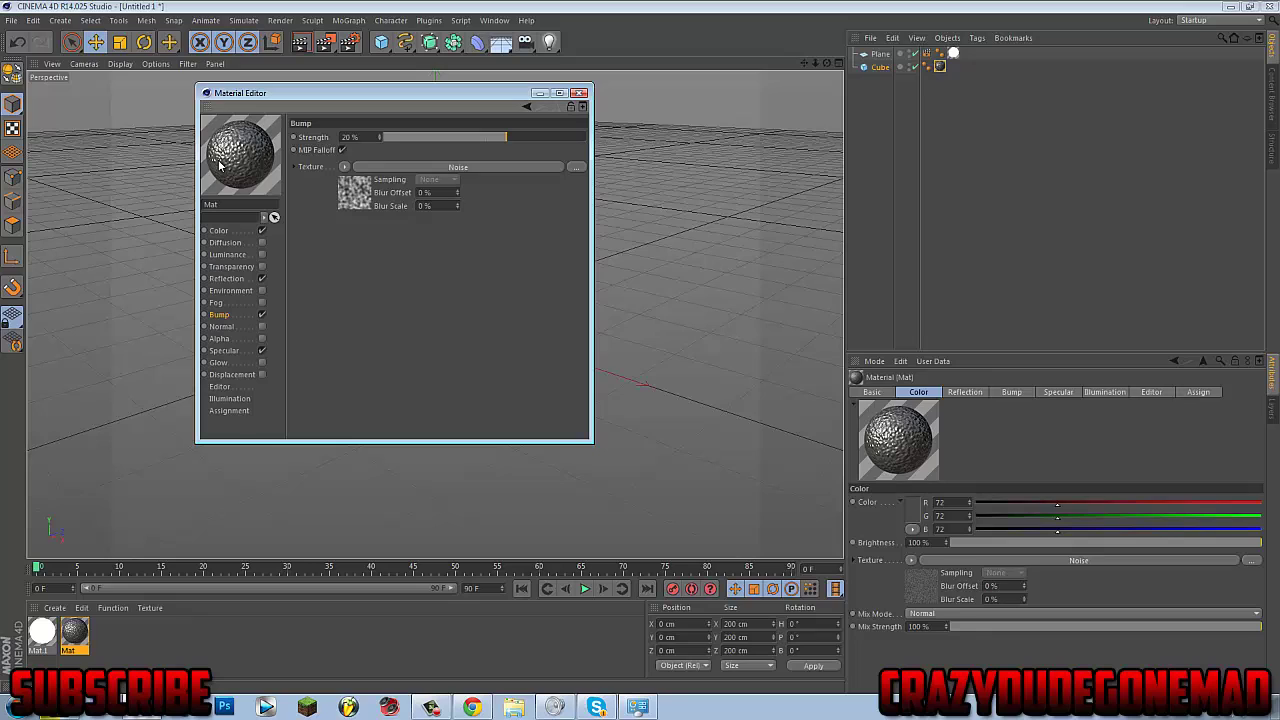
click(351, 202)
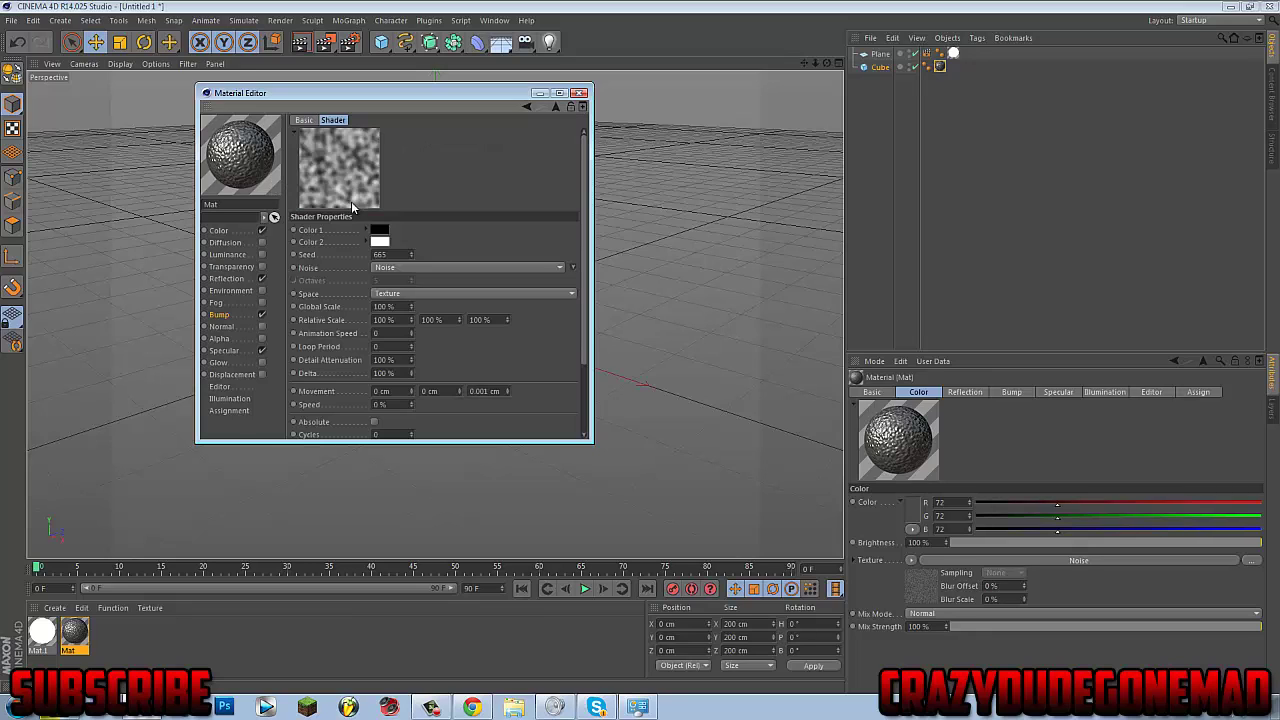
click(380, 242)
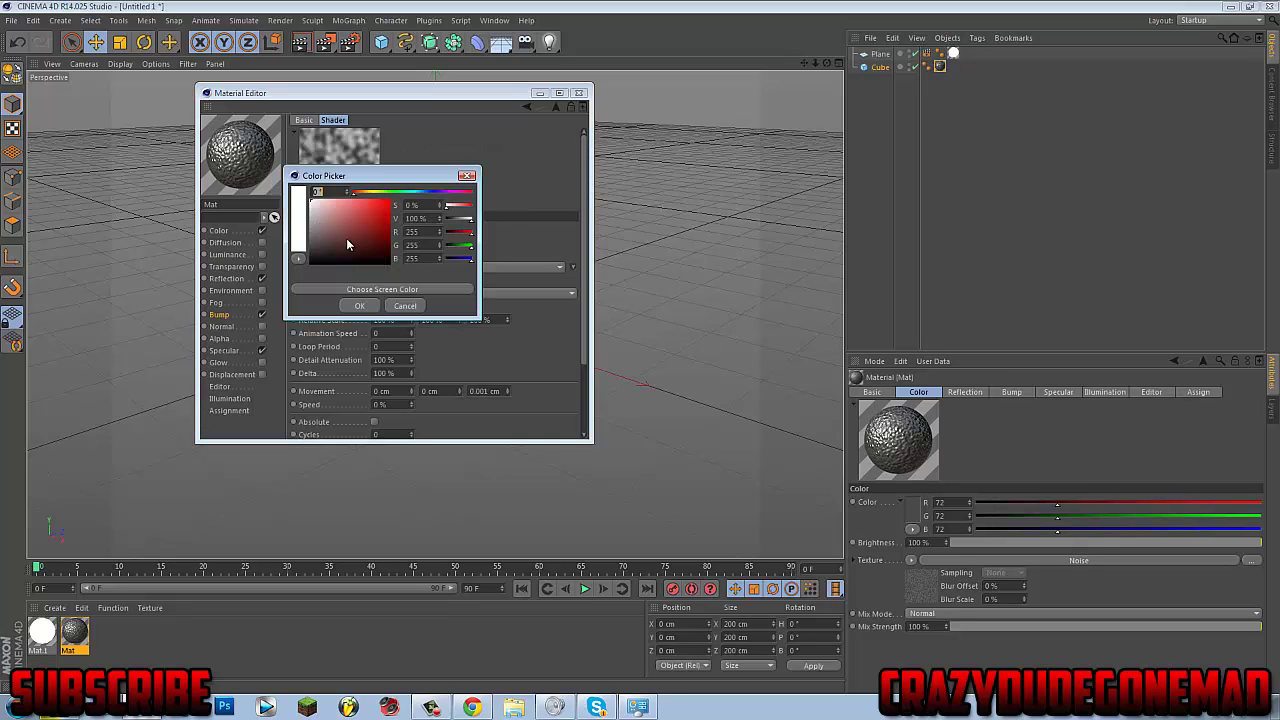
drag(347, 243, 285, 253)
click(358, 304)
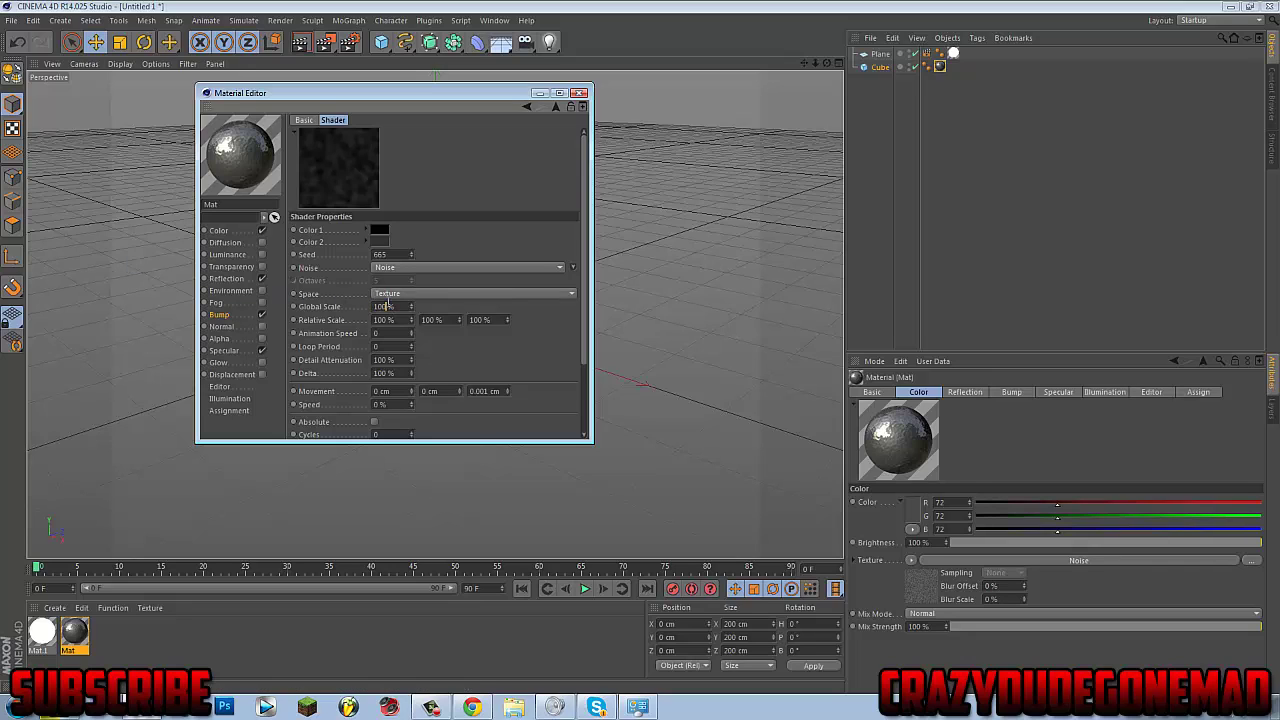
Set the bump noise's global scale to 15%
double_click(383, 306)
text(150)
key(Return)
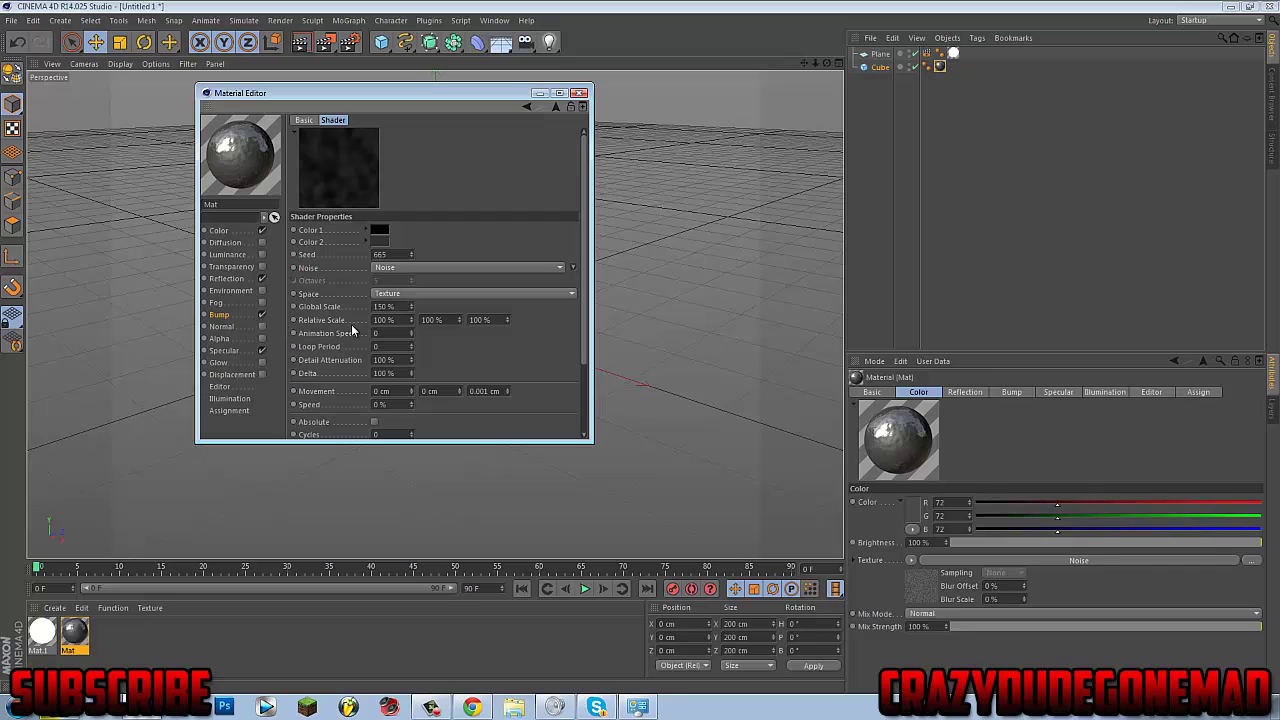
key(BackSpace)
key(Return)
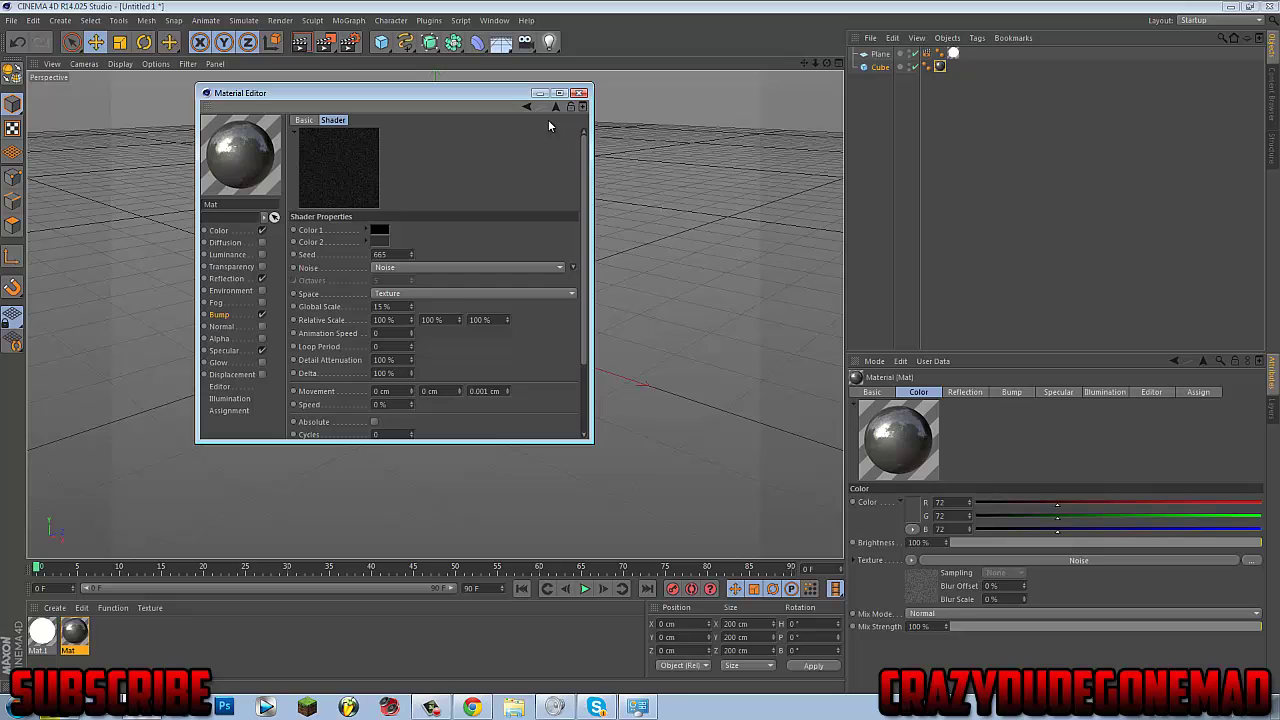
click(579, 93)
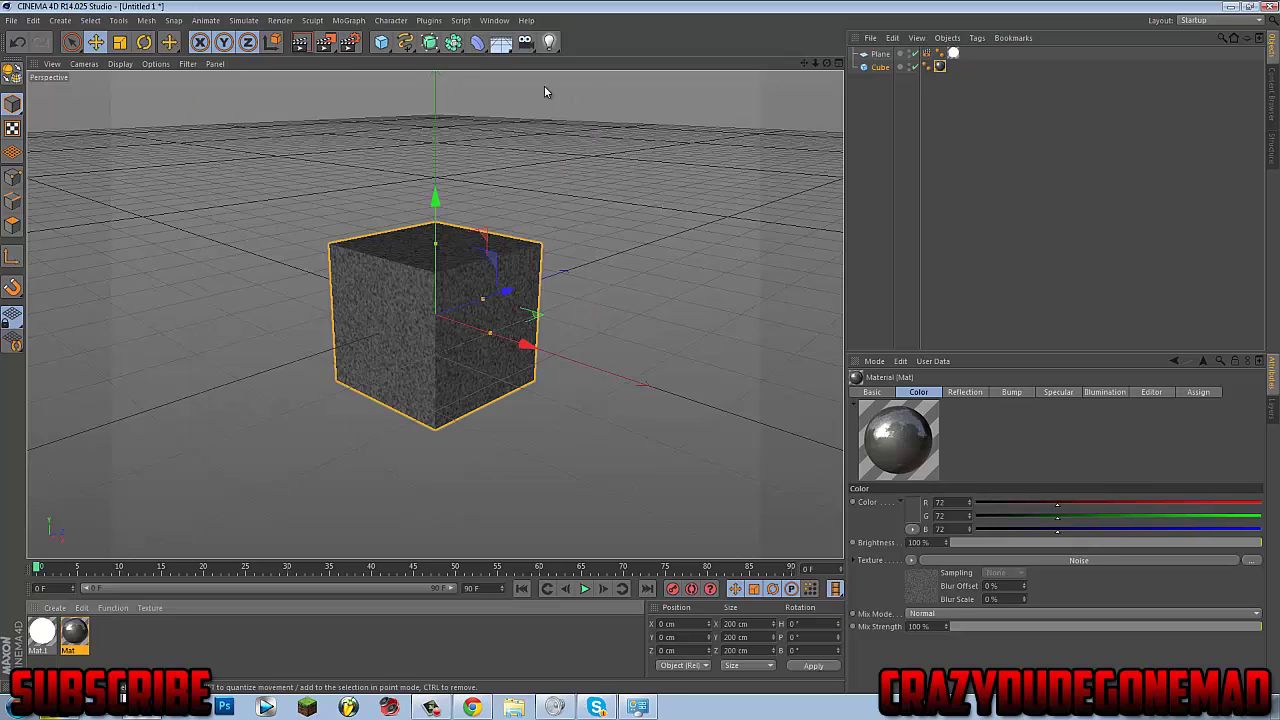
Preview-render the scene and add a camera
click(301, 43)
scroll(442, 262, up, 2)
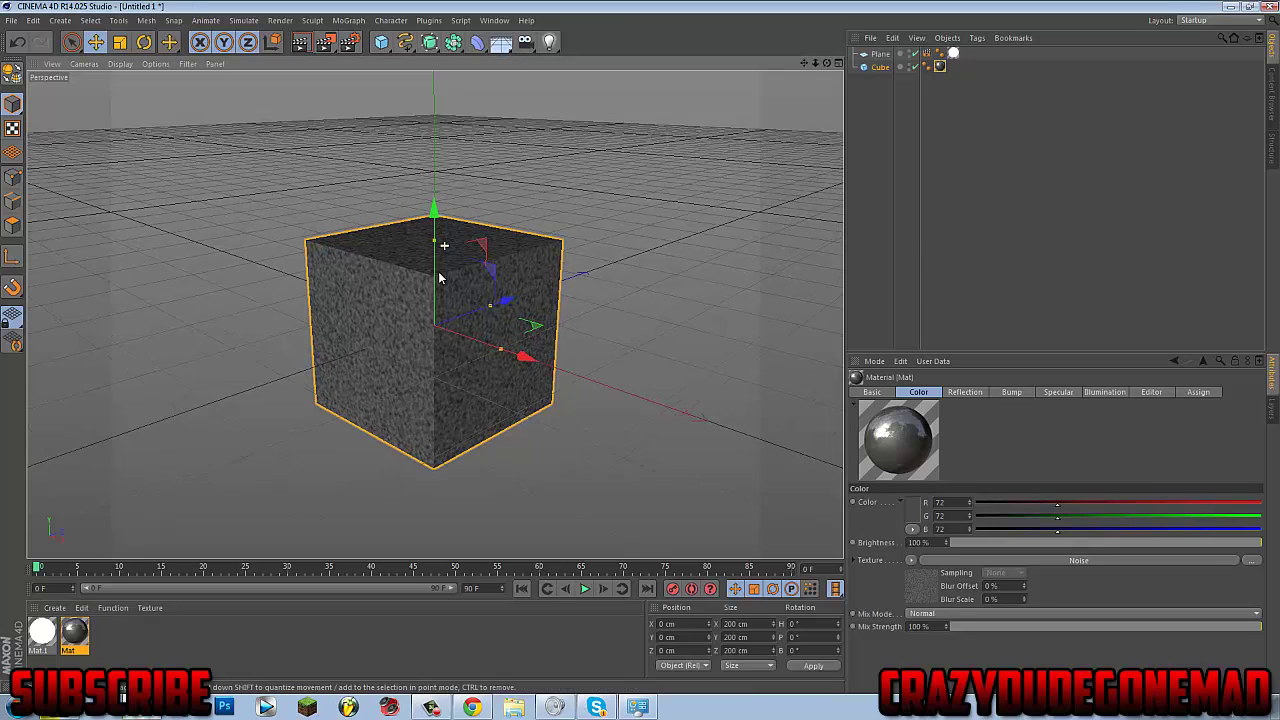
scroll(440, 277, up, 2)
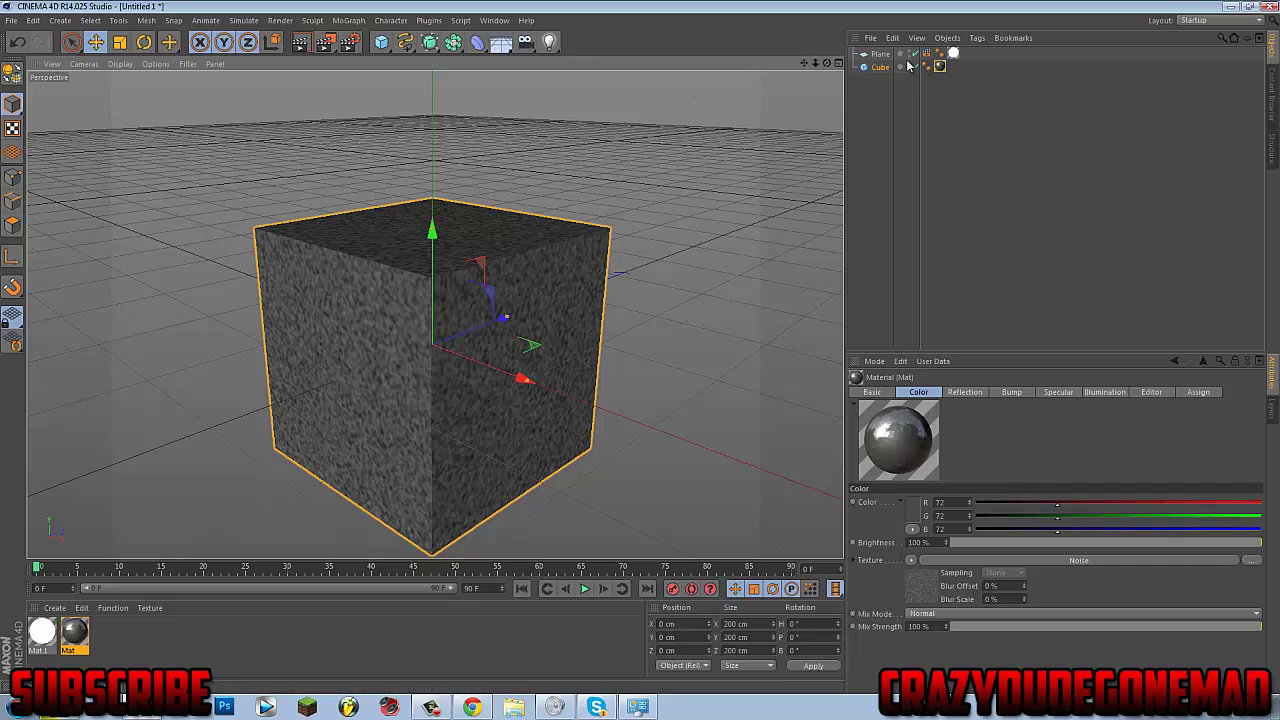
click(882, 54)
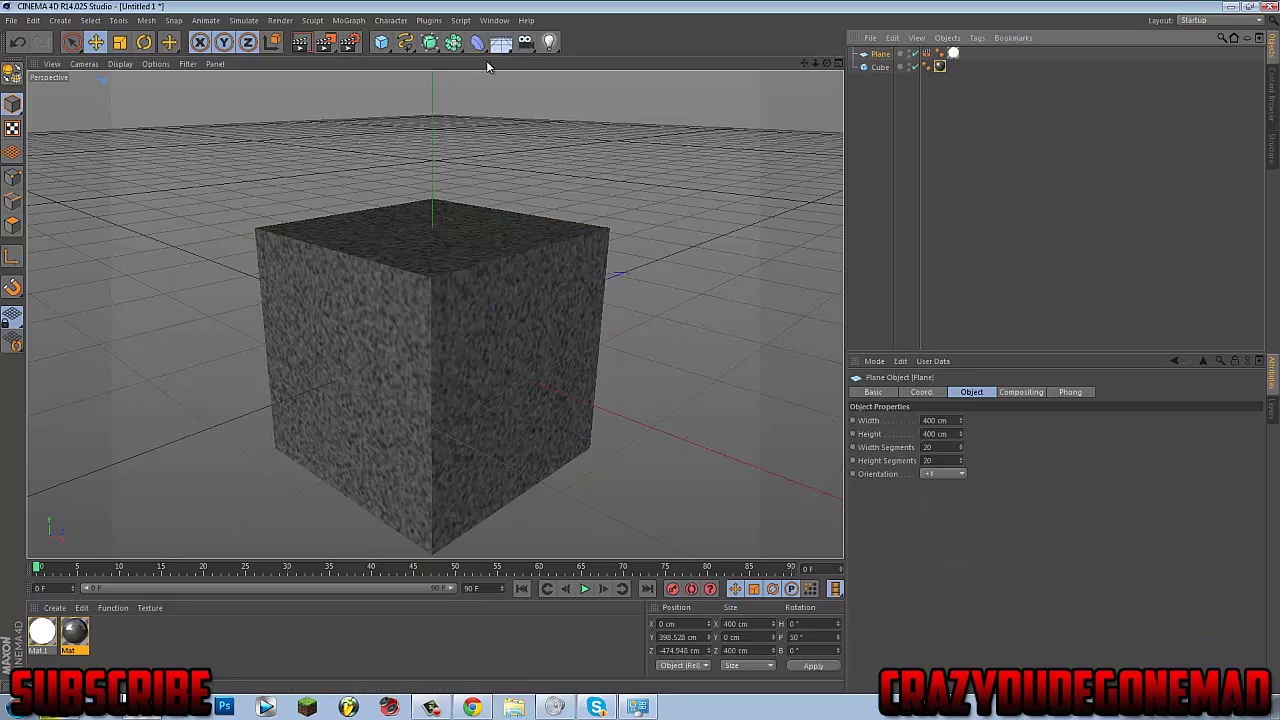
drag(525, 42, 610, 72)
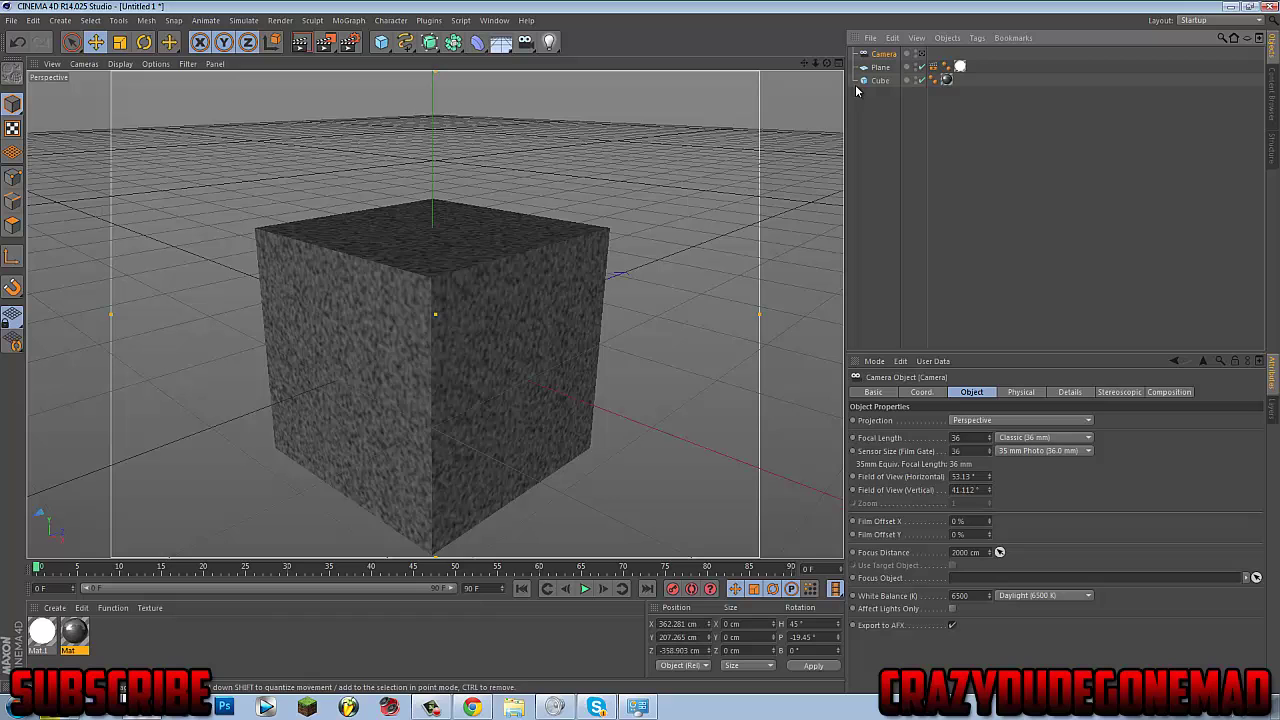
Move the white light plane above the cube and test-render through the new camera
click(880, 67)
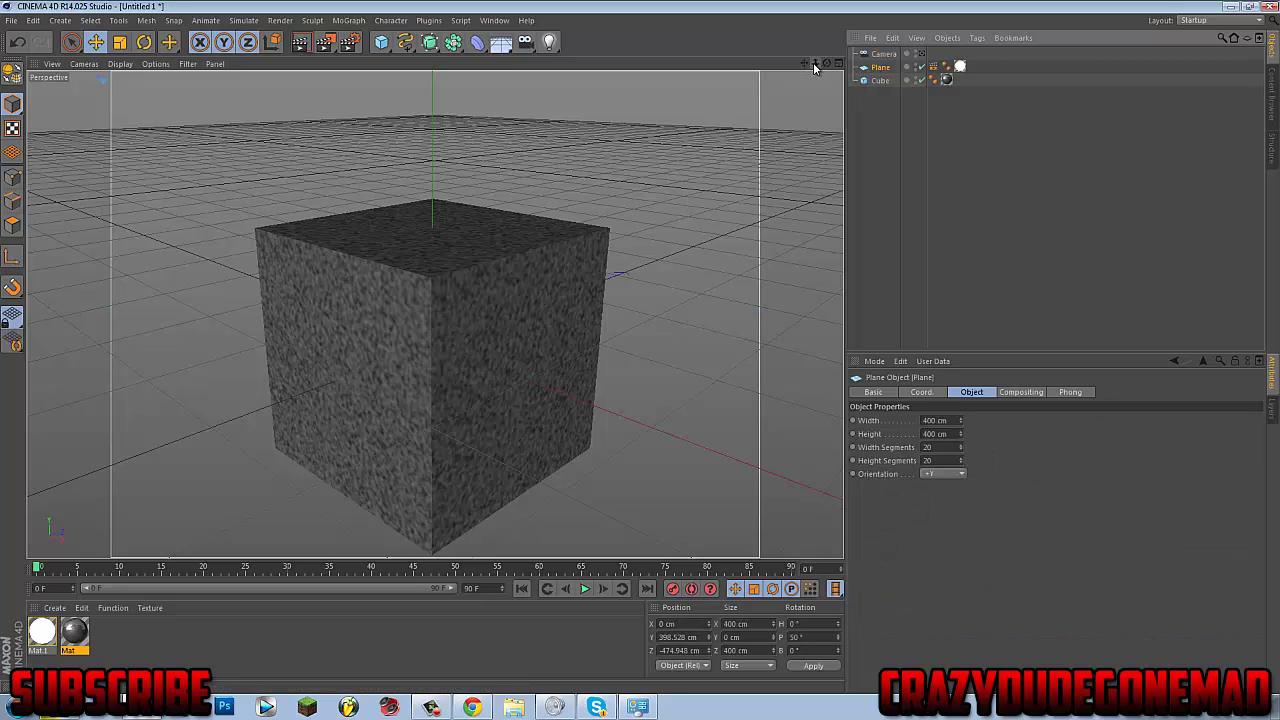
scroll(640, 346, down, 6)
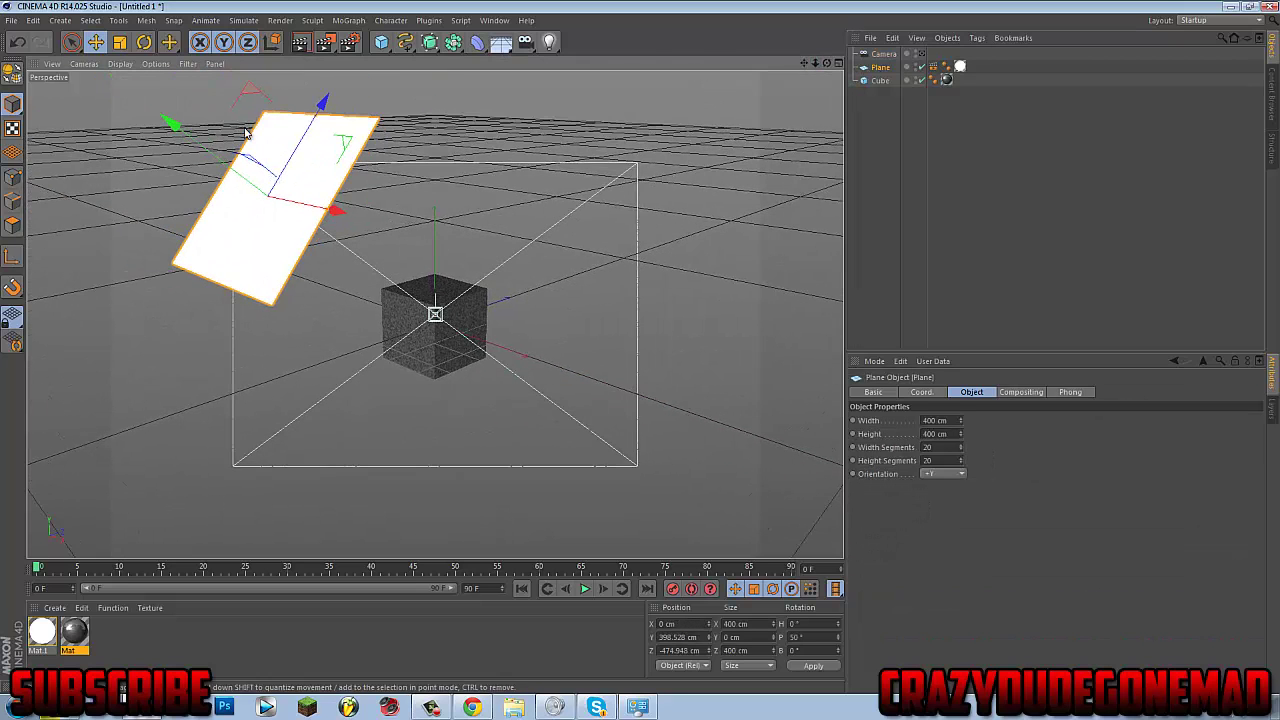
drag(171, 120, 314, 168)
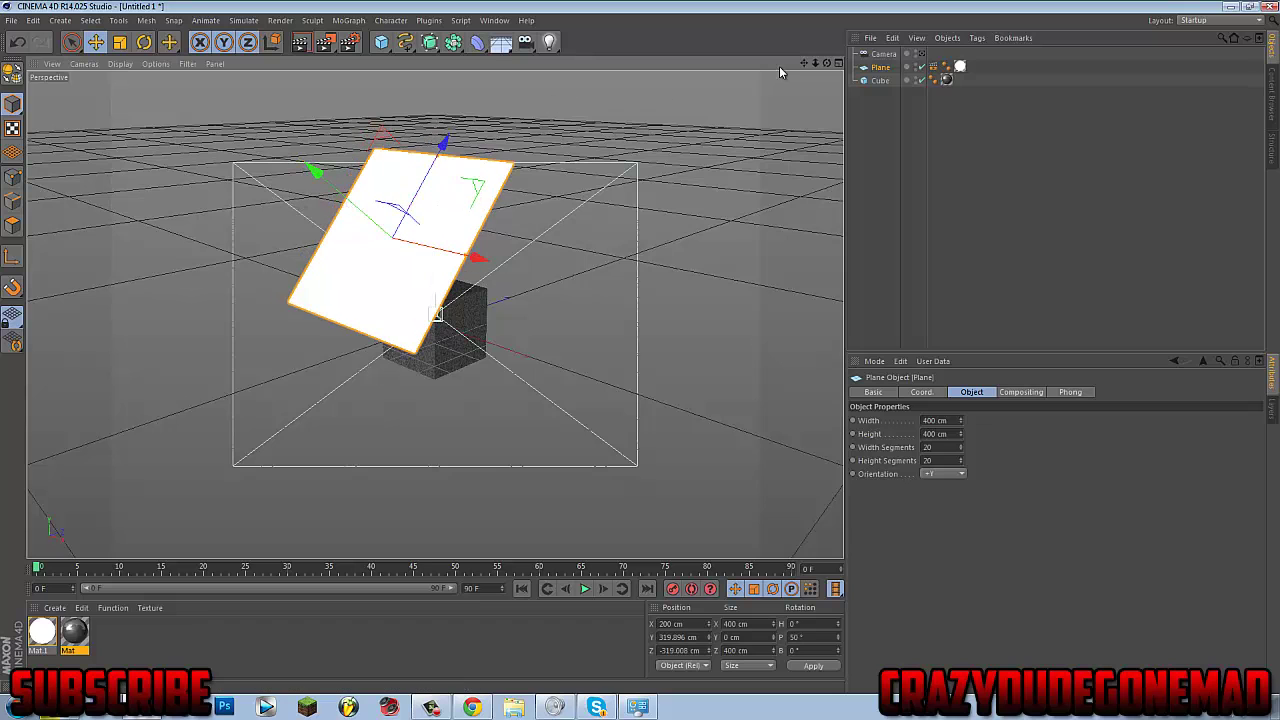
click(921, 55)
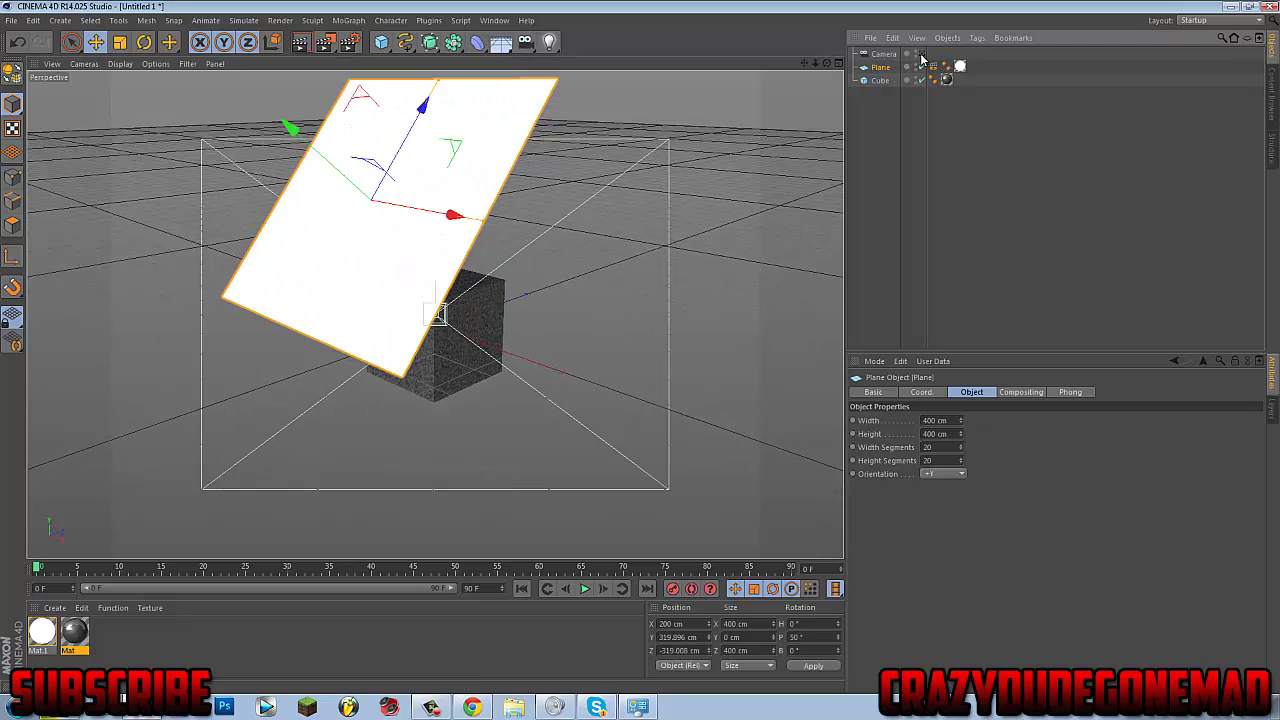
click(300, 42)
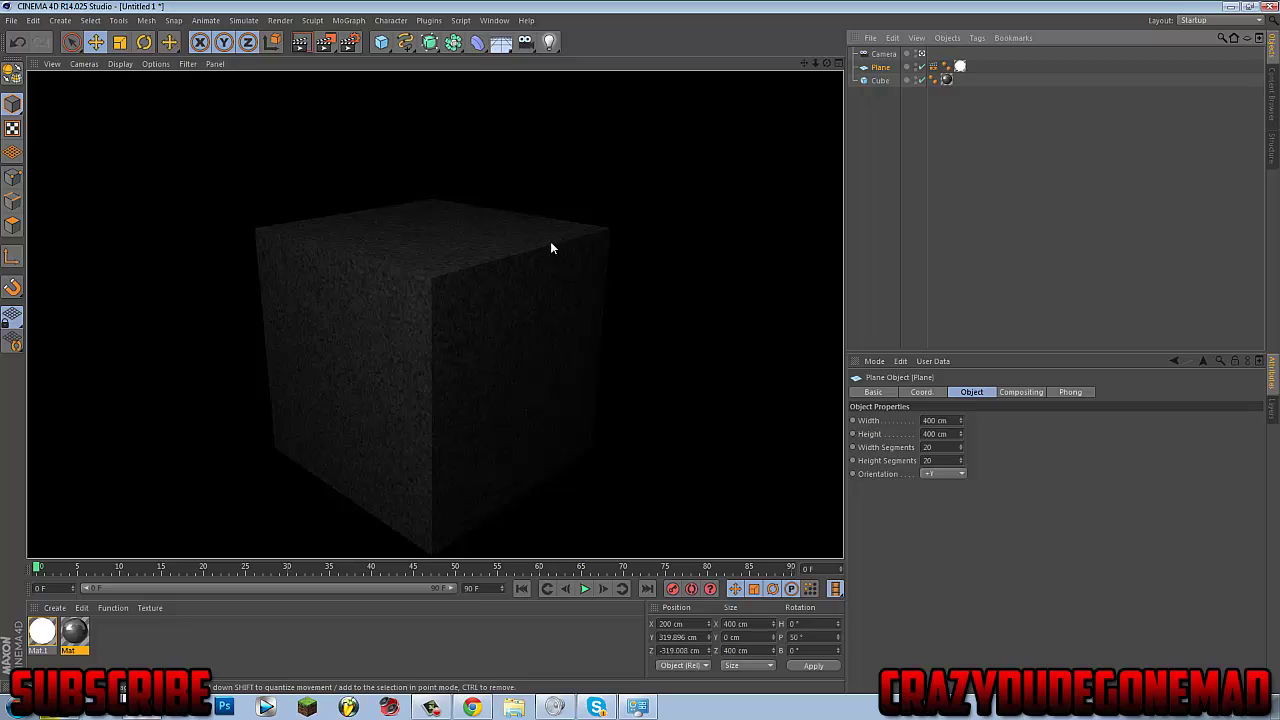
click(646, 328)
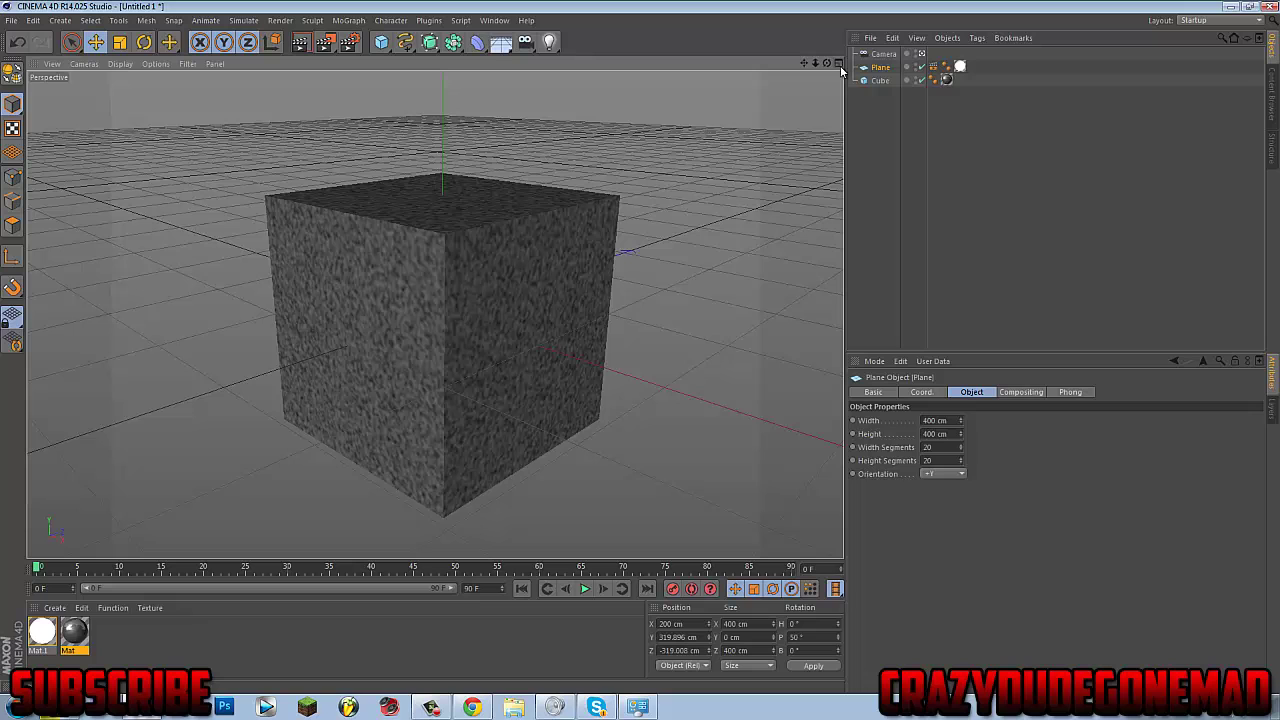
Duplicate the light plane and tilt the copy to -50° pitch
click(921, 53)
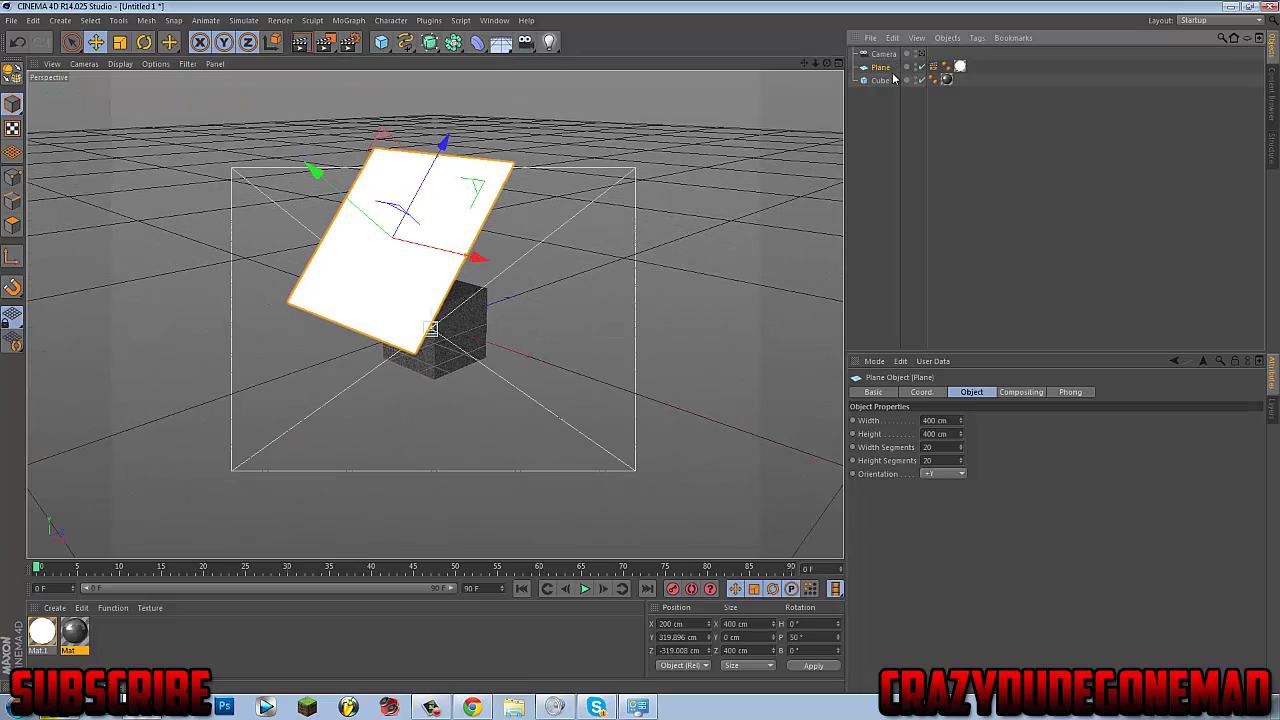
key(ctrl+c)
key(ctrl+v)
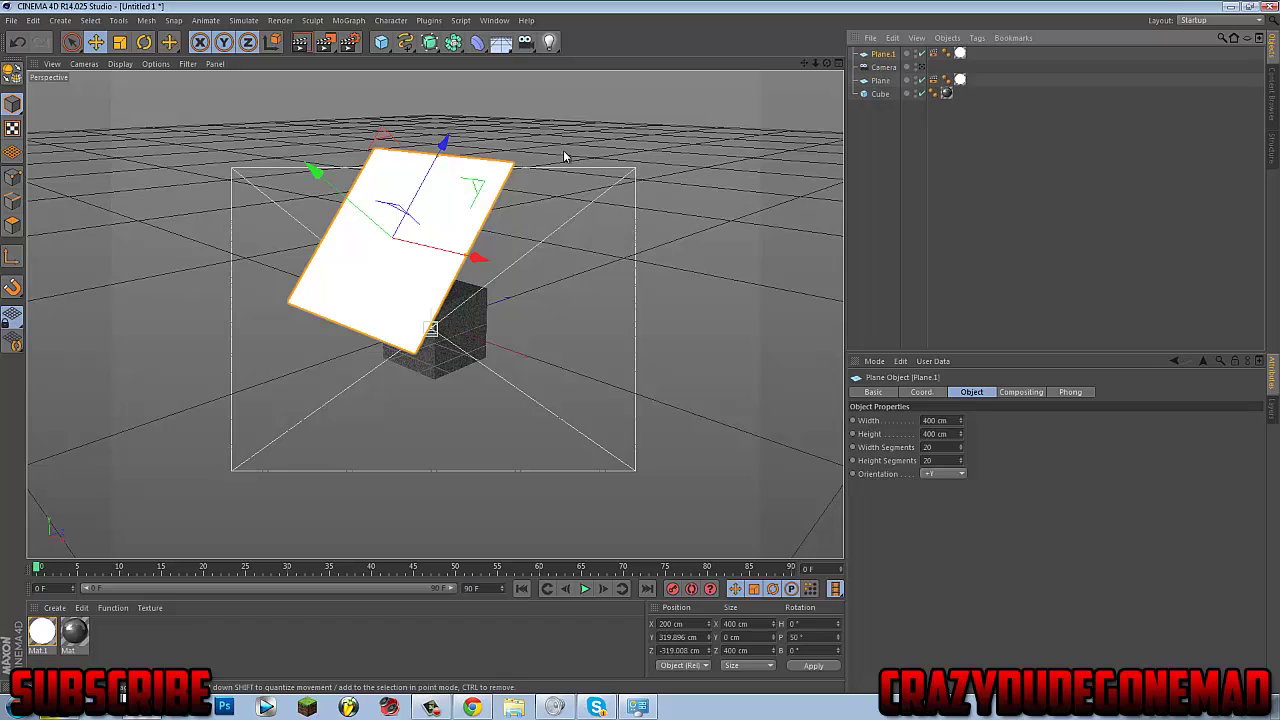
key(r)
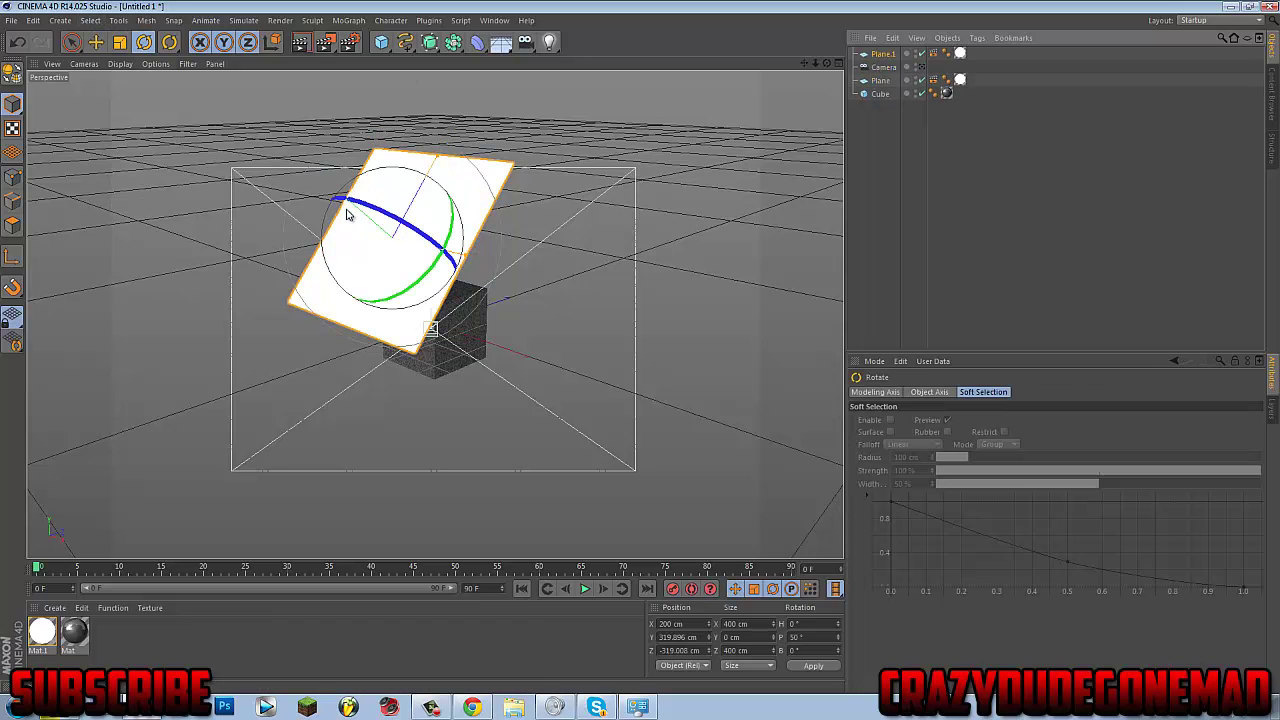
drag(345, 195, 451, 102)
Move Plane.1 to the cube's other side (X 200, Y 287.412, Z 295.682 cm) and test-render
click(96, 43)
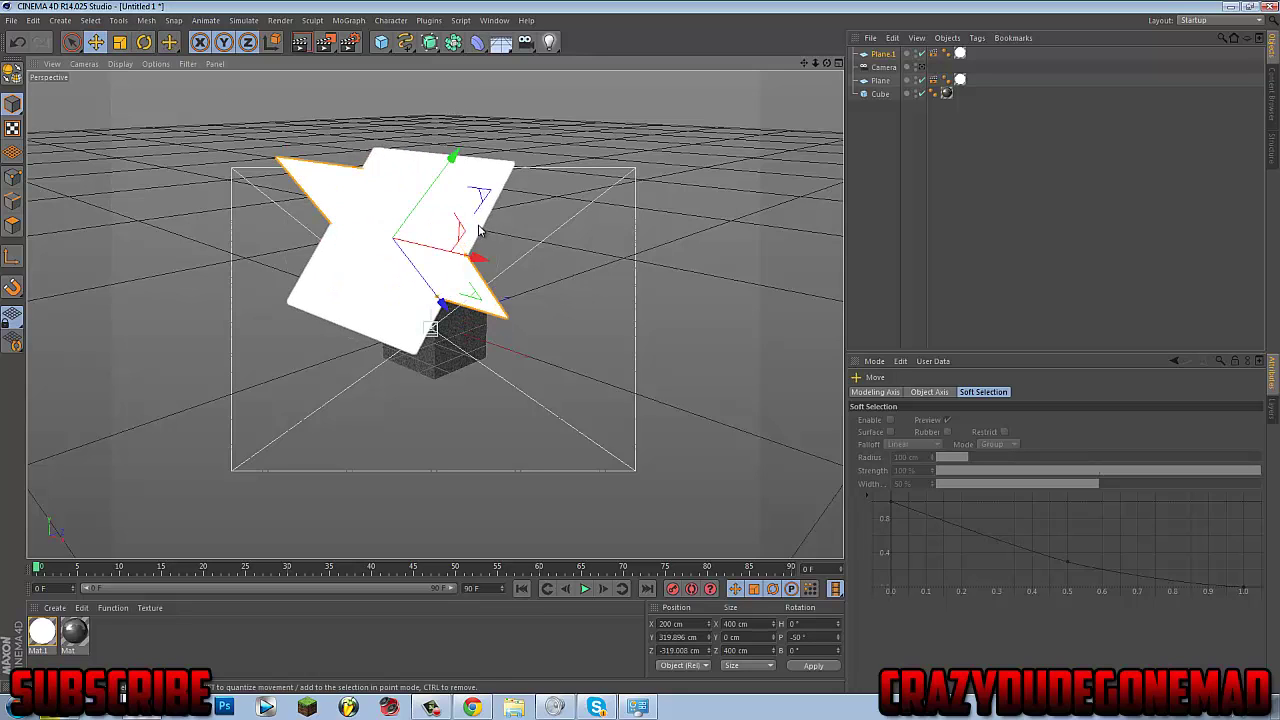
alt+drag(463, 236, 340, 214)
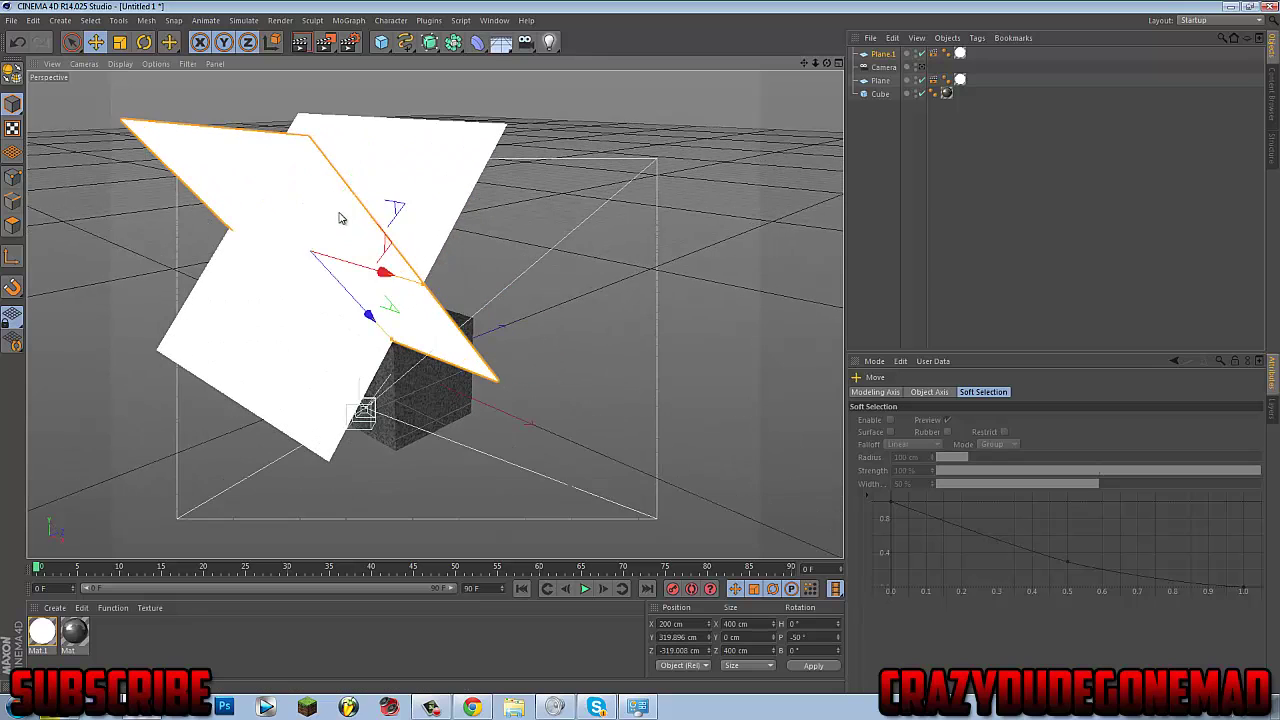
drag(390, 253, 631, 219)
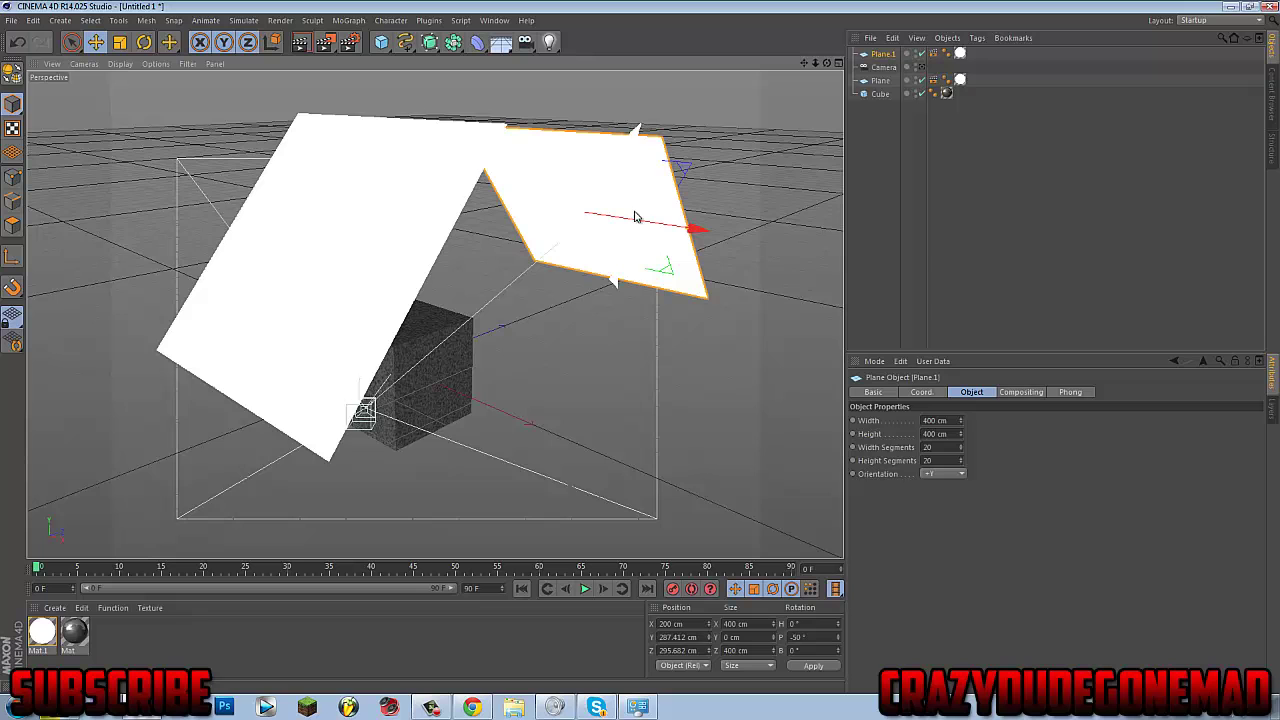
scroll(384, 413, up, 10)
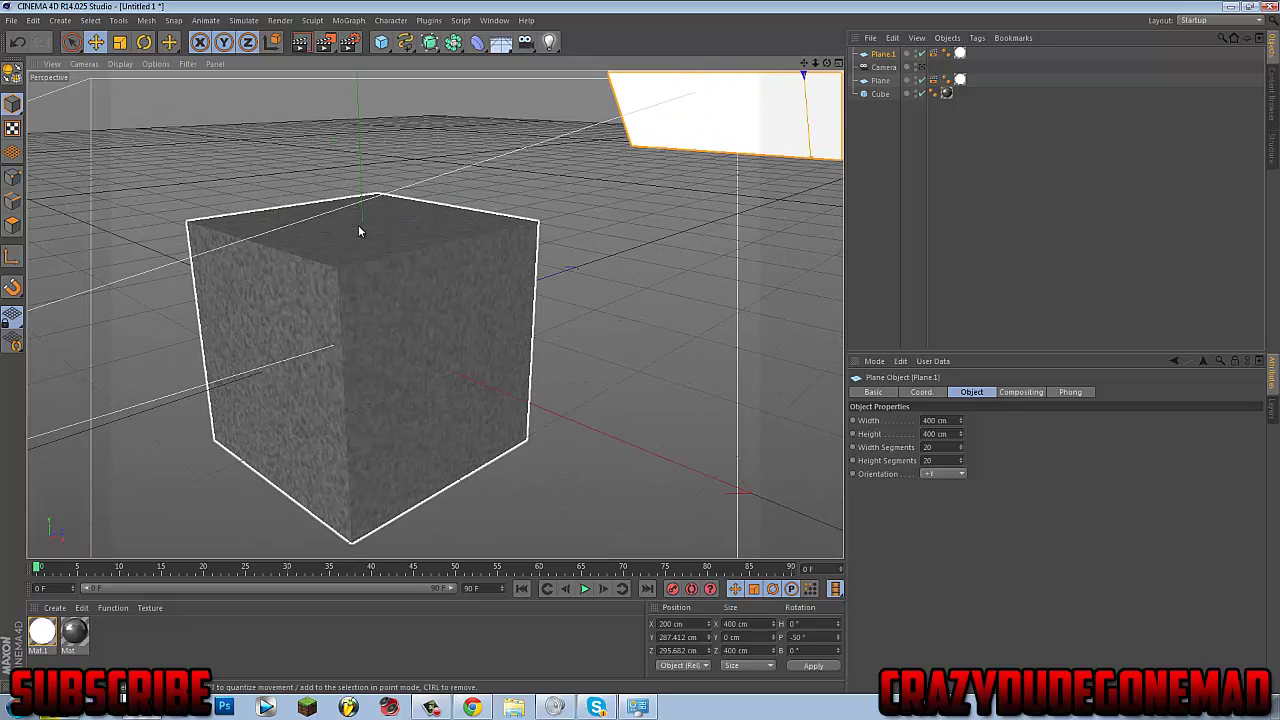
drag(800, 67, 378, 71)
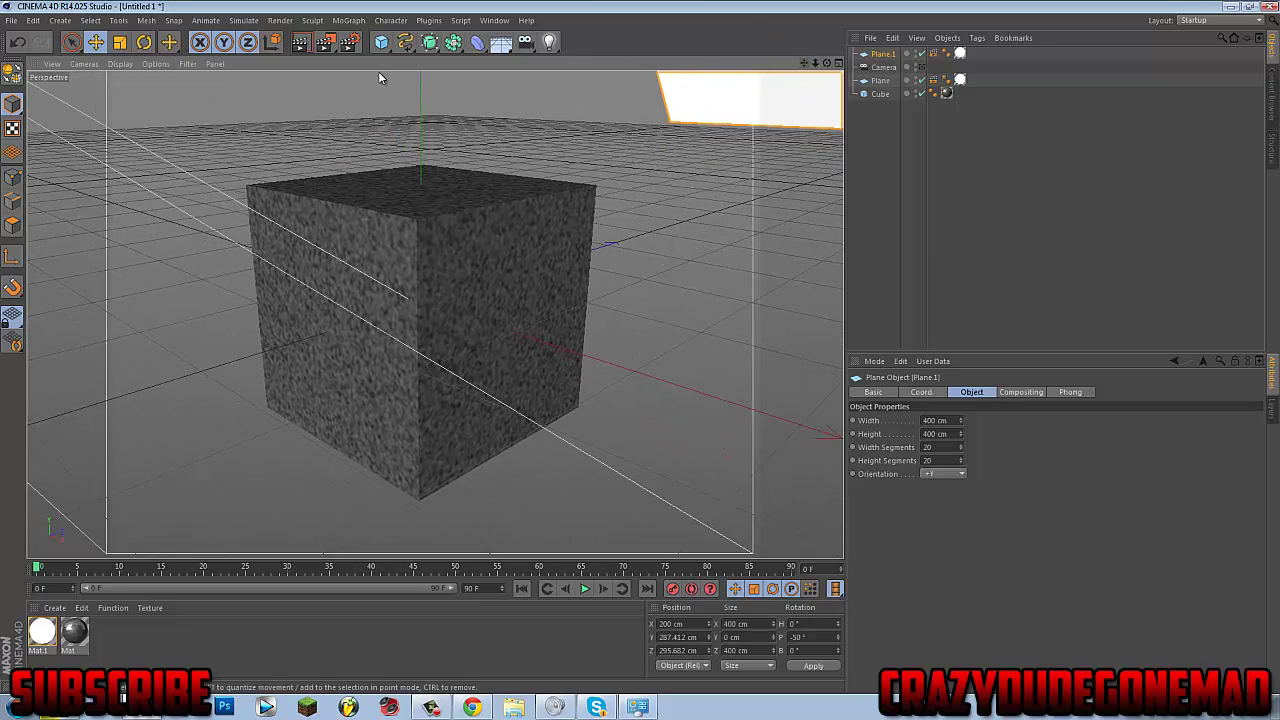
click(301, 45)
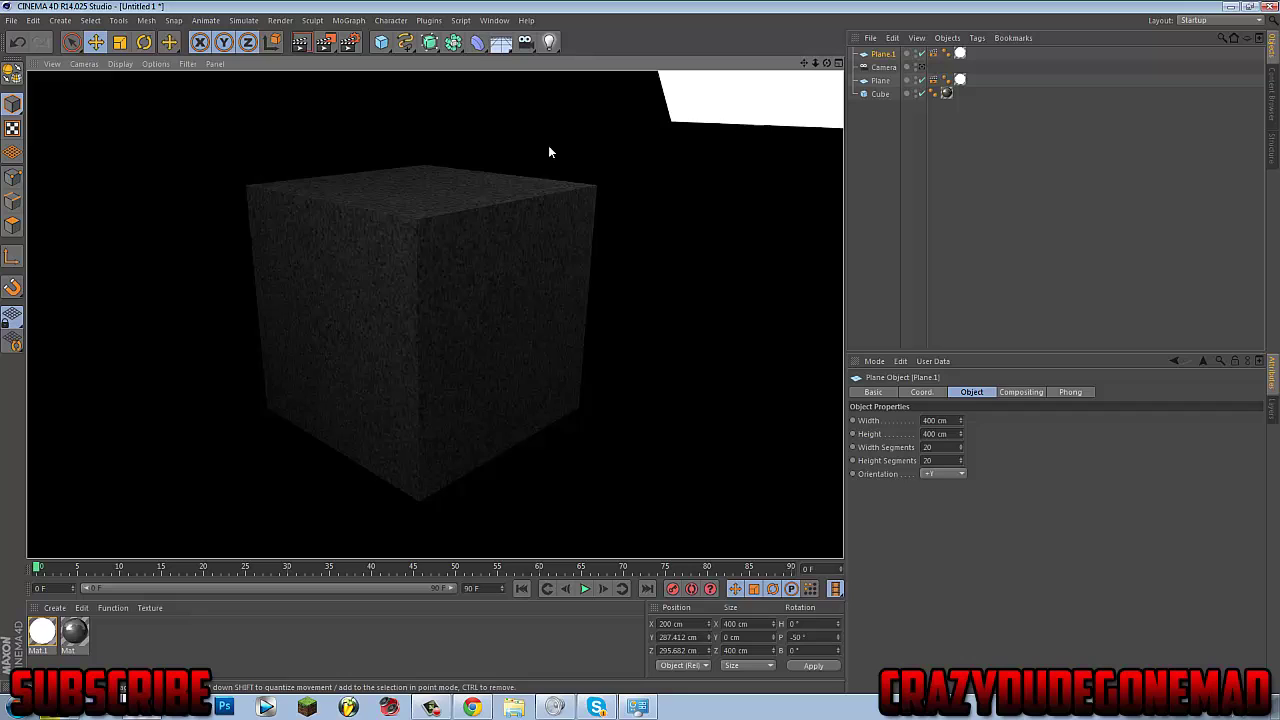
drag(803, 63, 863, 66)
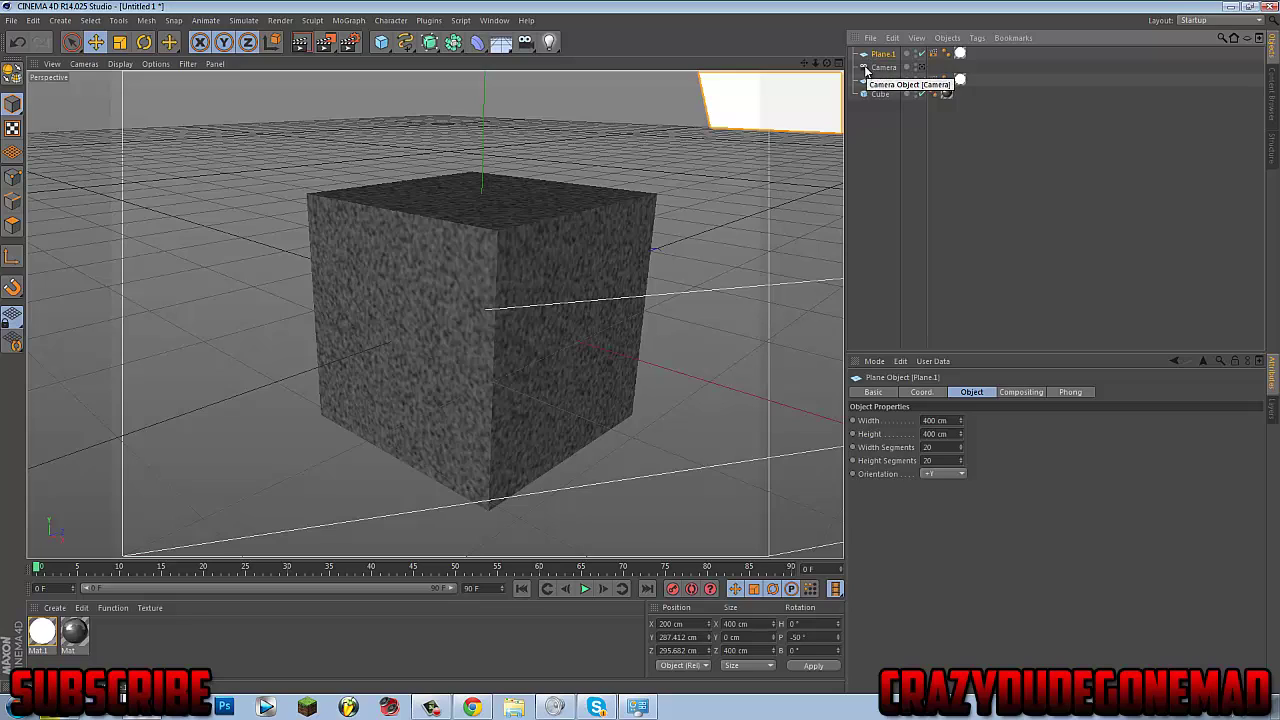
Delete the cube, add a floor plane, and add a sphere raised 80 cm
click(878, 93)
key(Delete)
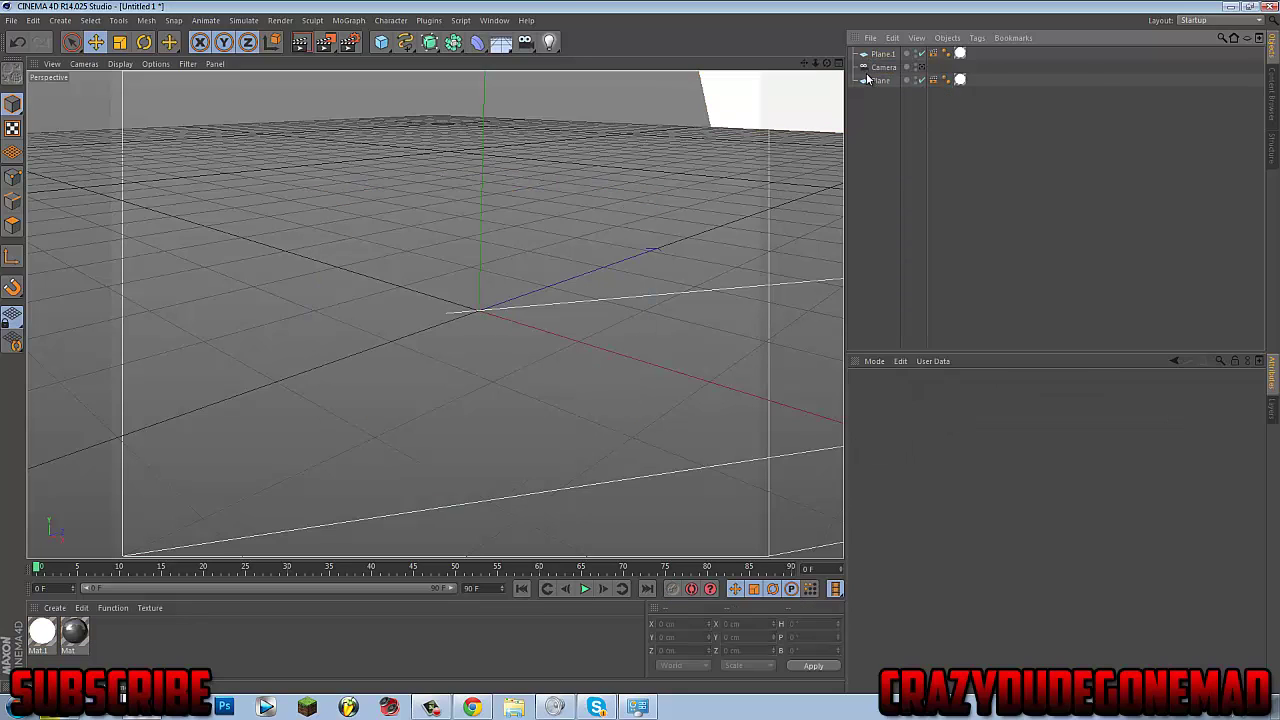
drag(383, 44, 505, 90)
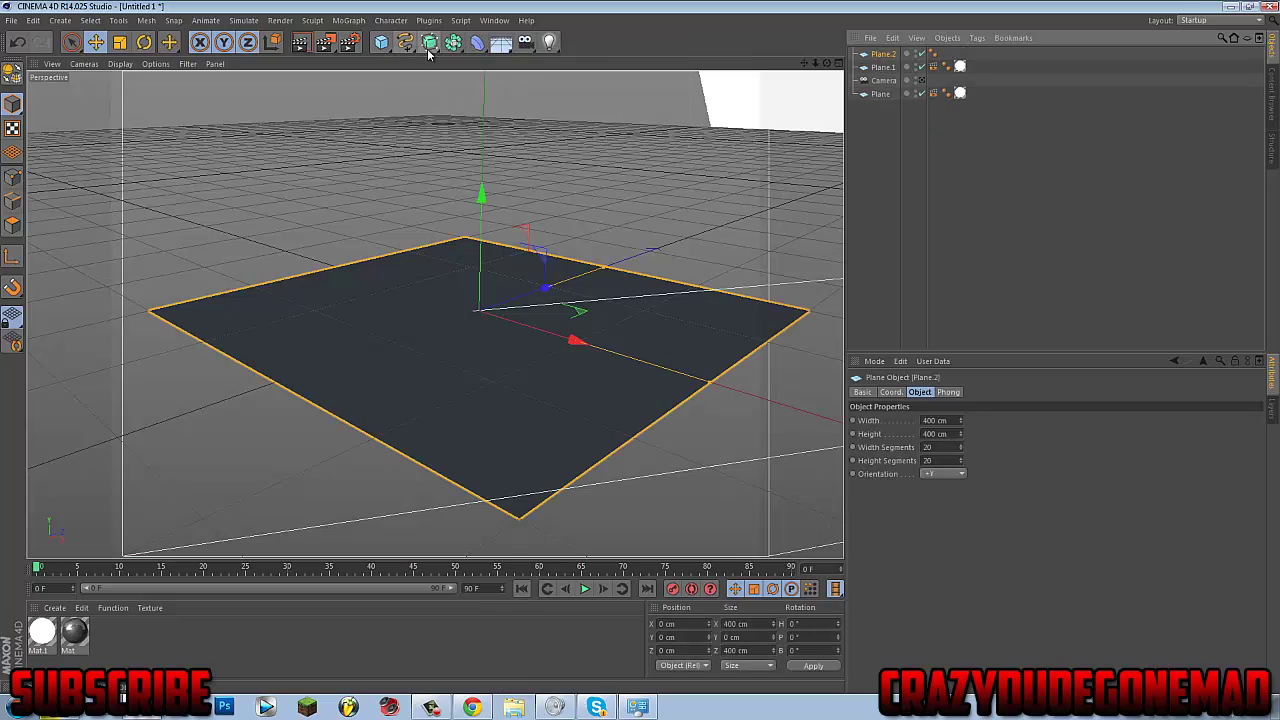
drag(383, 44, 640, 88)
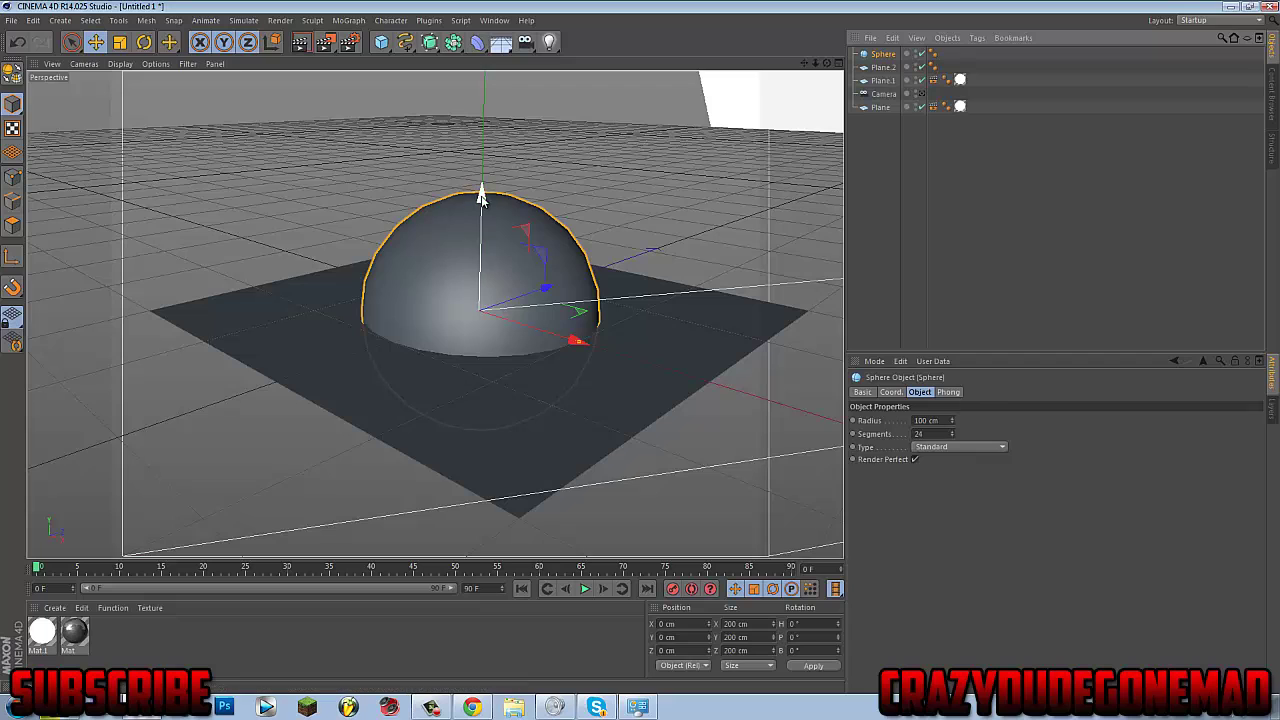
drag(479, 194, 487, 99)
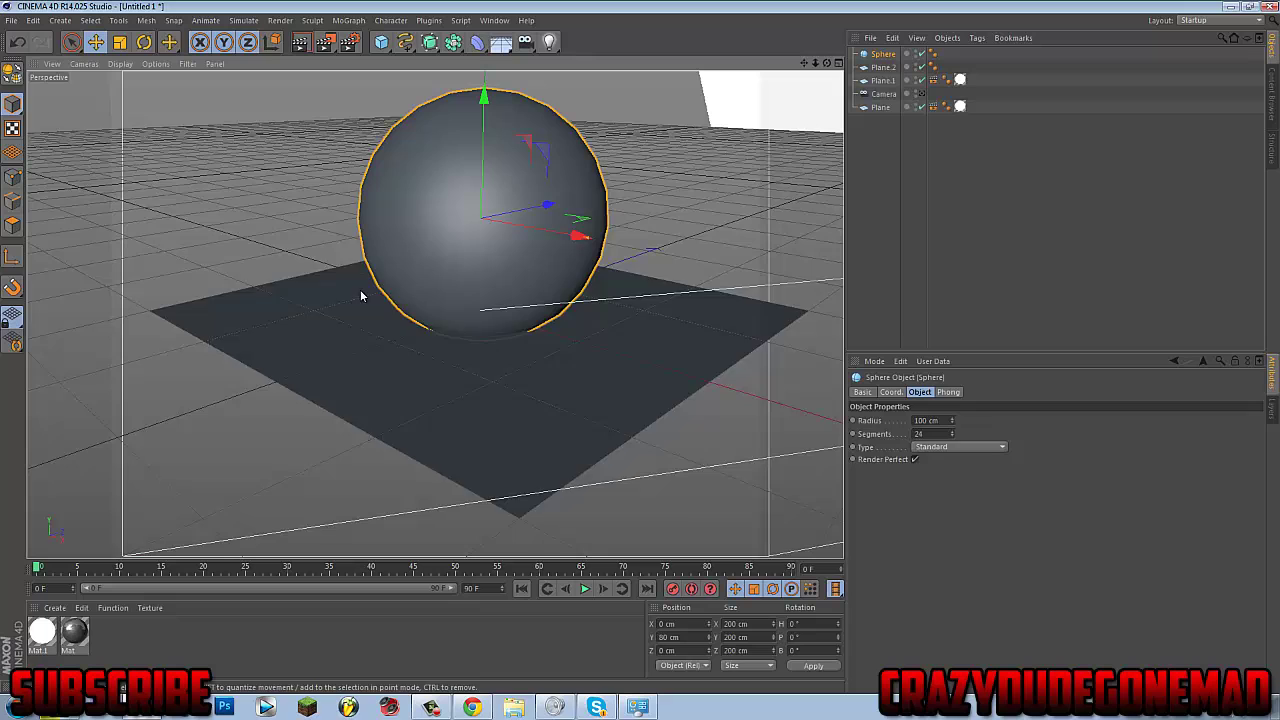
Apply Mat to the sphere and set its radius to 90 cm with 44 segments
drag(440, 228, 505, 244)
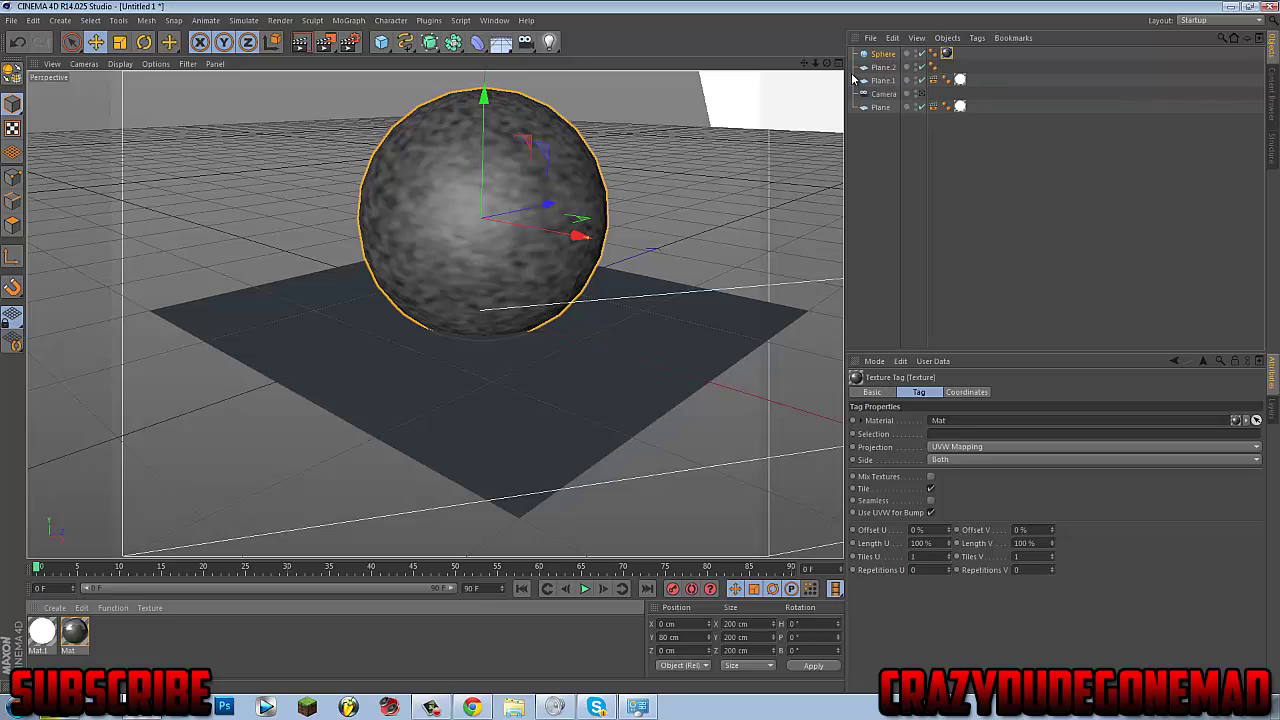
click(881, 55)
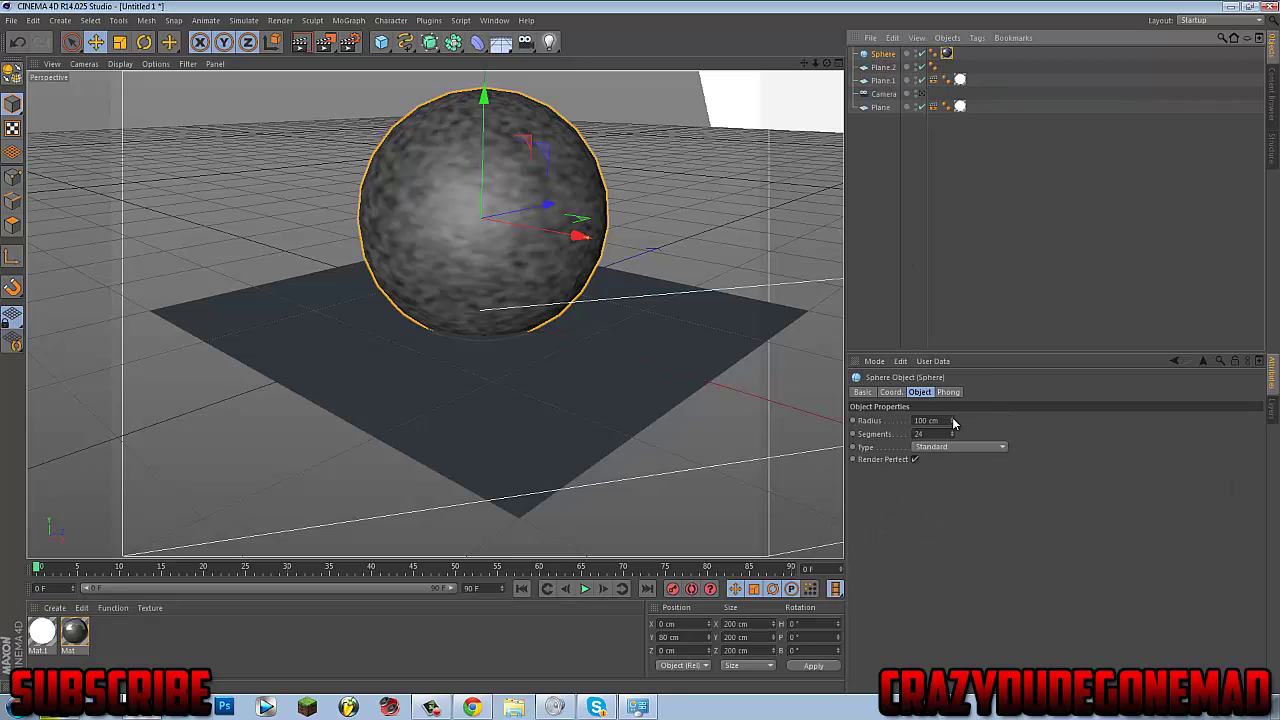
drag(952, 421, 955, 436)
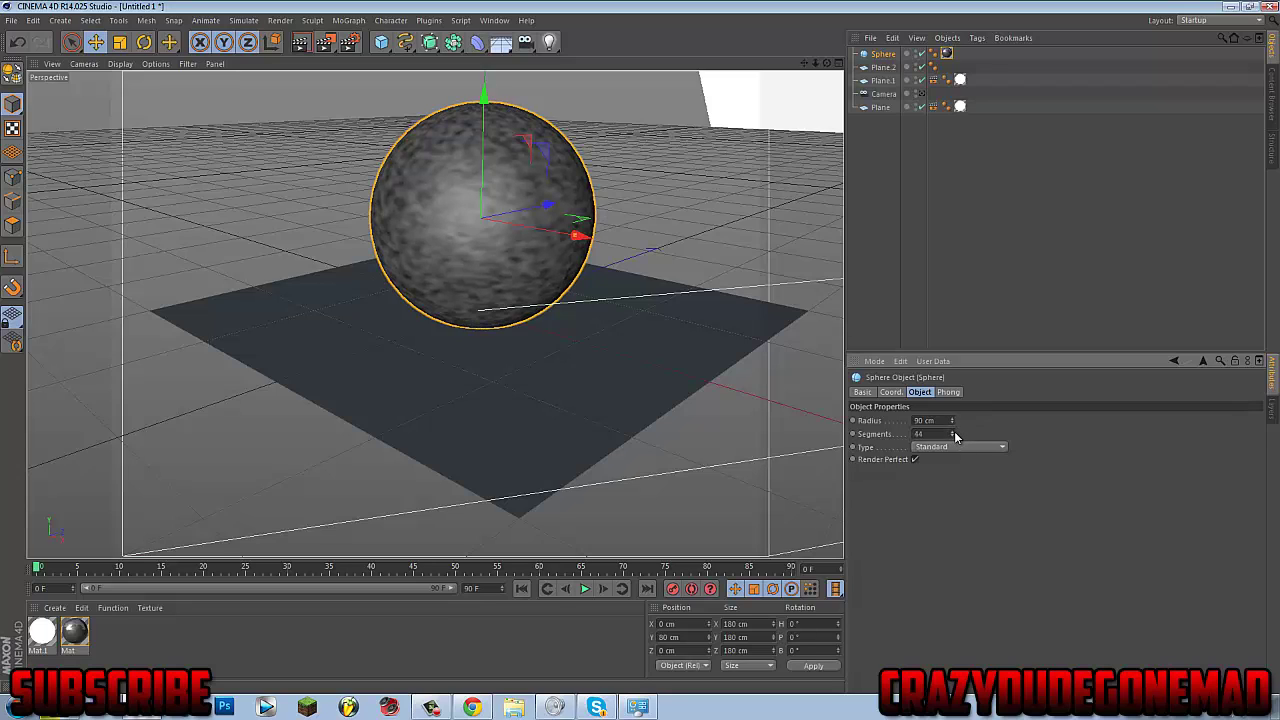
Render a test view showing the speckled reflective Mat sphere on the grey floor plane
click(300, 43)
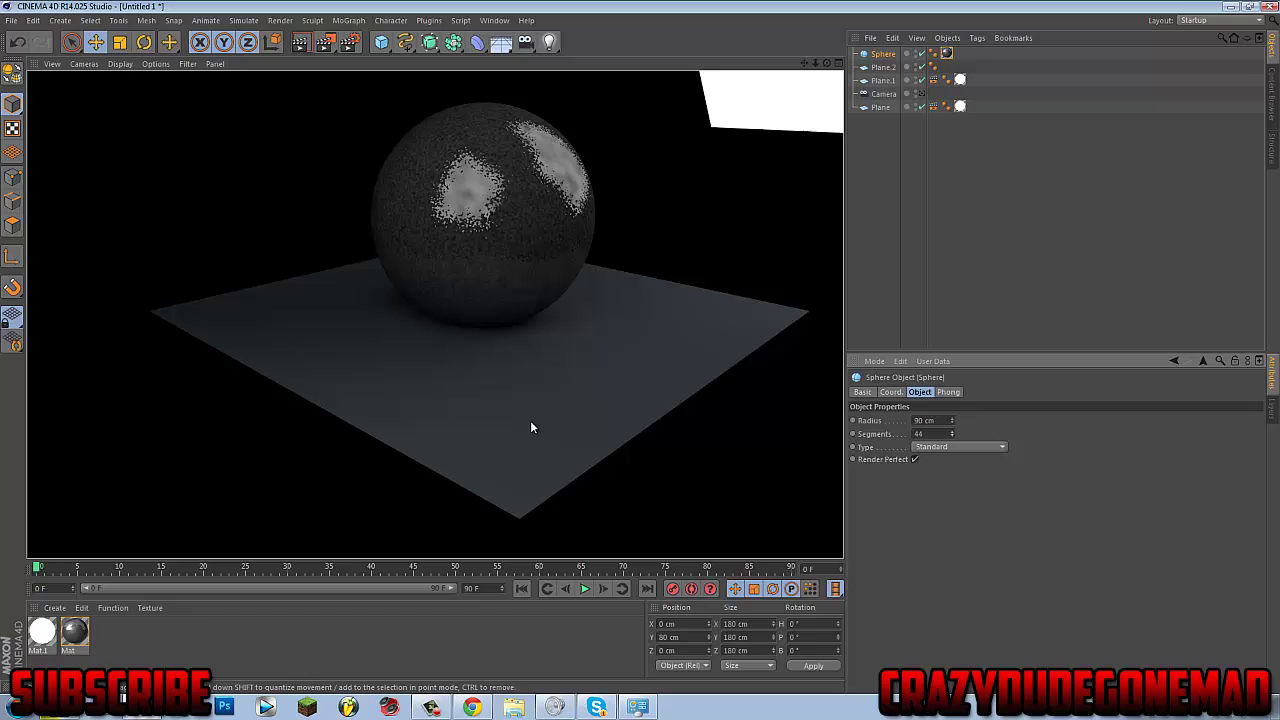
click(431, 707)
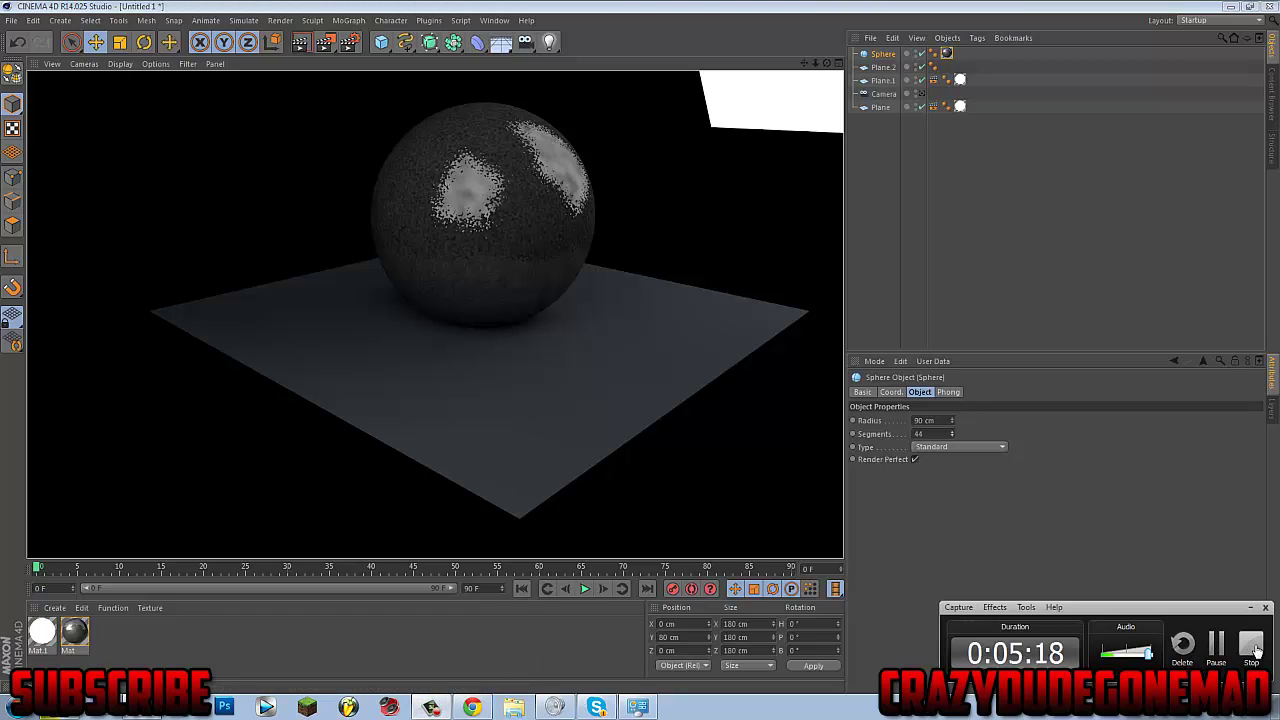